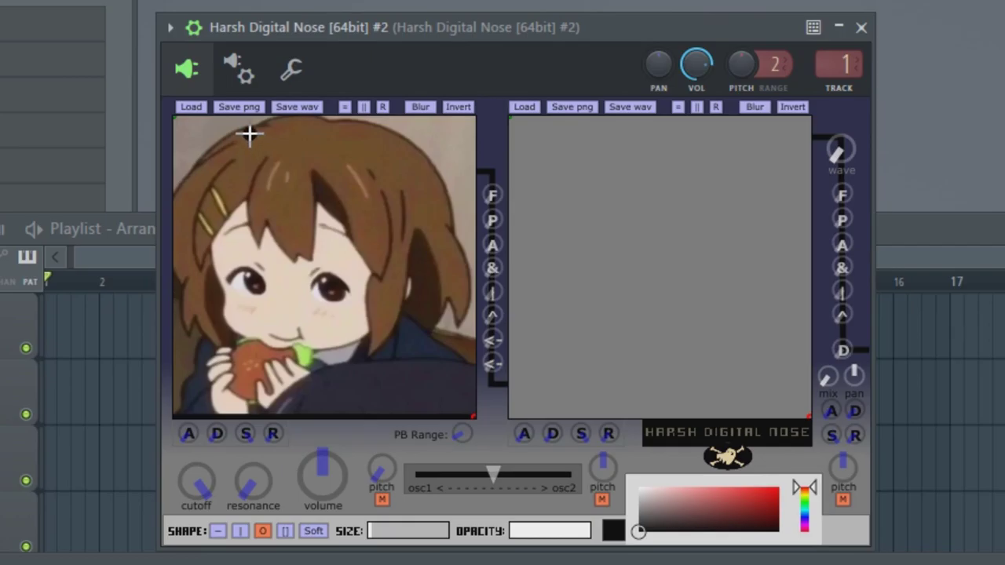
- Open the channel's miscellaneous settings and raise the time shift and swing to maximum, auditioning notes on the preview keyboard
{"action": "left_click", "coordinate": [239, 69]}
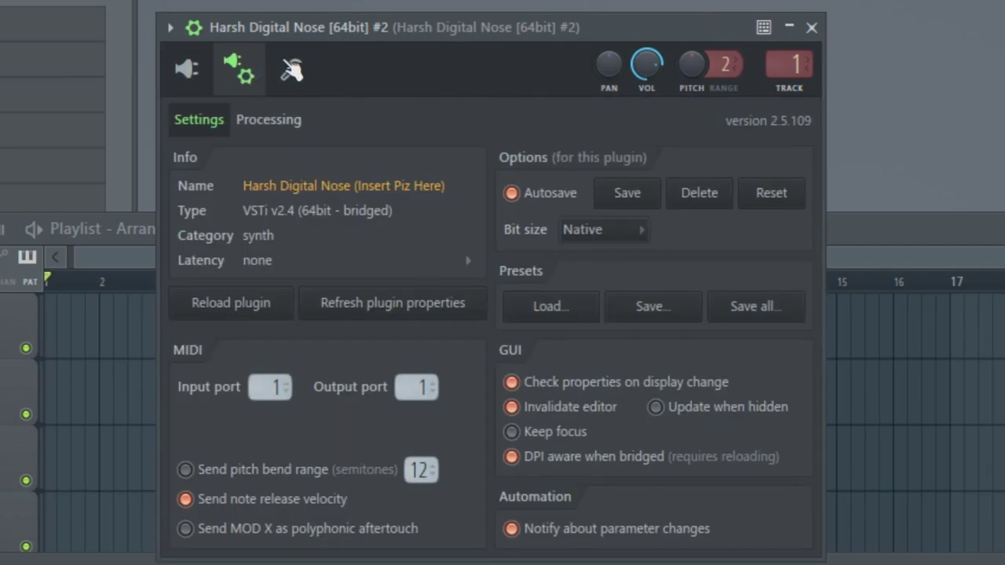
{"action": "left_click", "coordinate": [292, 69]}
{"action": "mouse_move", "coordinate": [475, 538]}
{"action": "left_mouse_down"}
{"action": "mouse_move", "coordinate": [281, 520]}
{"action": "mouse_move", "coordinate": [607, 479]}
{"action": "mouse_move", "coordinate": [778, 494]}
{"action": "mouse_move", "coordinate": [648, 493]}
{"action": "left_mouse_up"}
{"action": "left_click", "coordinate": [475, 485]}
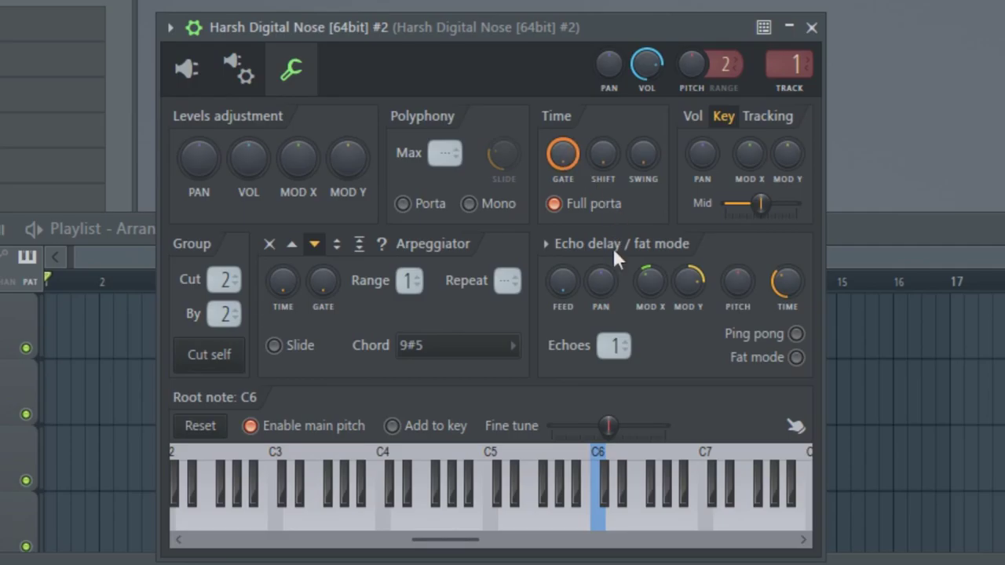
{"action": "left_click", "coordinate": [603, 161]}
{"action": "mouse_move", "coordinate": [518, 480]}
{"action": "left_mouse_down"}
{"action": "mouse_move", "coordinate": [521, 504]}
{"action": "mouse_move", "coordinate": [469, 540]}
{"action": "mouse_move", "coordinate": [339, 522]}
{"action": "left_mouse_up"}
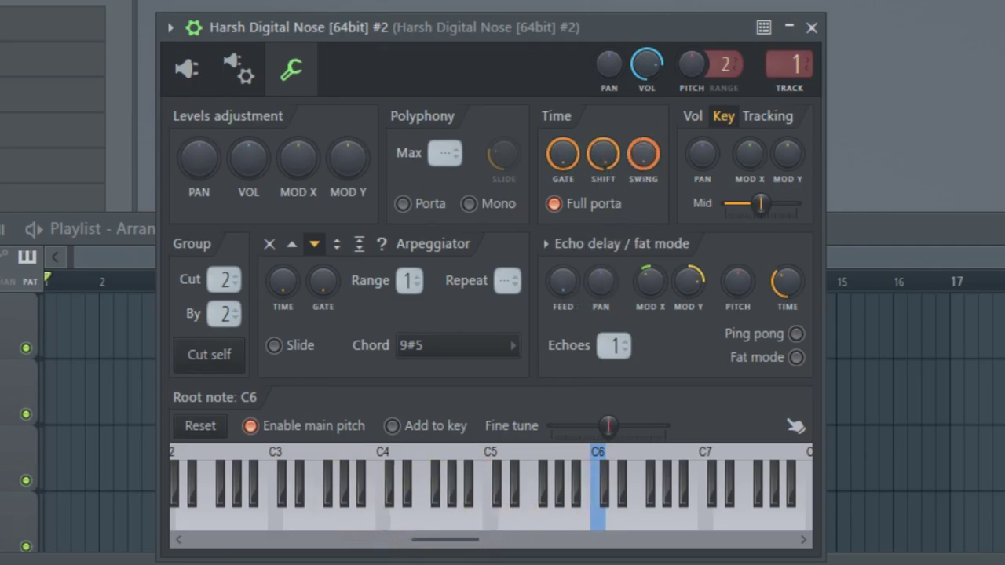
{"action": "left_click", "coordinate": [525, 522]}
- Switch tracking to volume, lower its mid point, and turn its pan and Mod X amounts fully negative while auditioning notes
{"action": "left_click", "coordinate": [703, 120]}
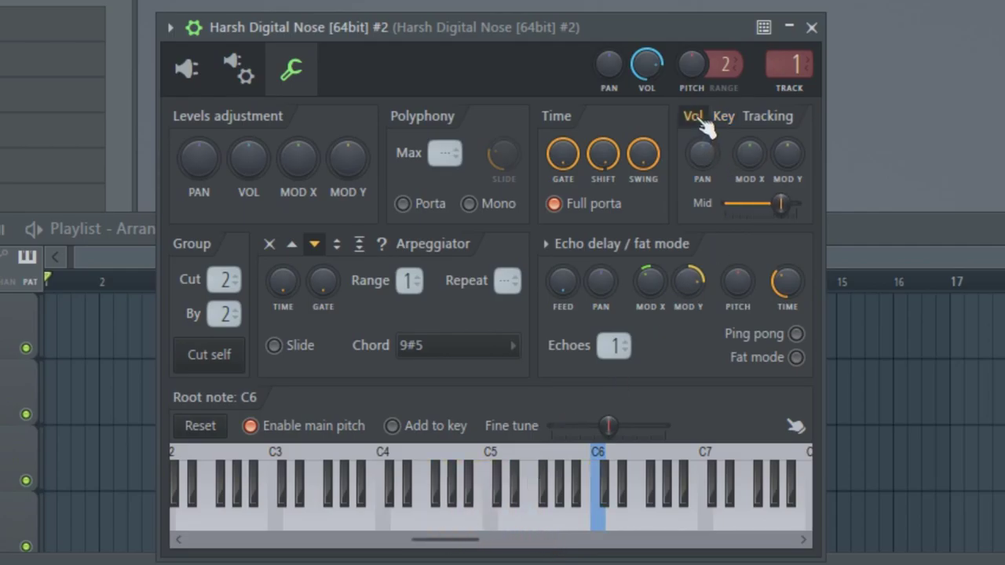
{"action": "left_click_drag", "start_coordinate": [777, 204], "coordinate": [749, 204]}
{"action": "left_click", "coordinate": [496, 514]}
{"action": "left_click", "coordinate": [573, 519]}
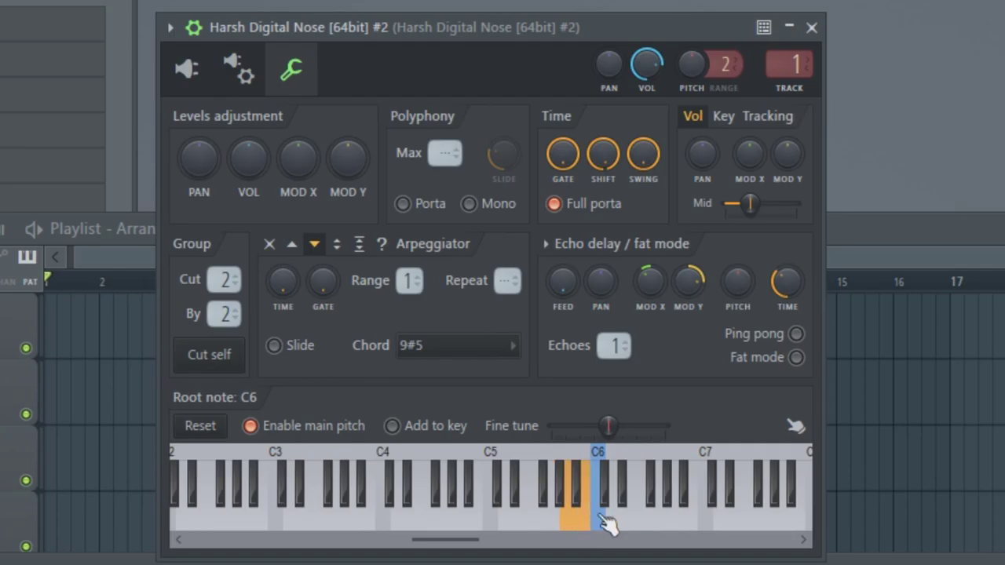
{"action": "mouse_move", "coordinate": [542, 515]}
{"action": "left_mouse_down"}
{"action": "mouse_move", "coordinate": [438, 508]}
{"action": "mouse_move", "coordinate": [551, 482]}
{"action": "mouse_move", "coordinate": [733, 477]}
{"action": "mouse_move", "coordinate": [771, 478]}
{"action": "mouse_move", "coordinate": [769, 489]}
{"action": "mouse_move", "coordinate": [819, 509]}
{"action": "left_mouse_up"}
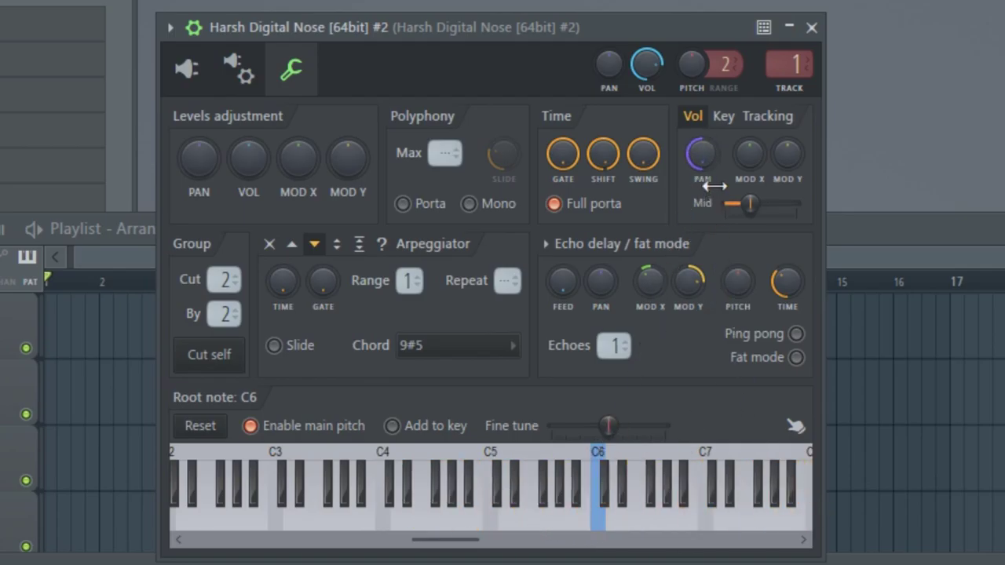
{"action": "mouse_move", "coordinate": [584, 511]}
{"action": "left_mouse_down"}
{"action": "mouse_move", "coordinate": [587, 526]}
{"action": "mouse_move", "coordinate": [408, 505]}
{"action": "mouse_move", "coordinate": [778, 495]}
{"action": "mouse_move", "coordinate": [483, 503]}
{"action": "left_mouse_up"}
- Set the arpeggiator chord to Auto and the channel's root note to E3
{"action": "left_click", "coordinate": [476, 348]}
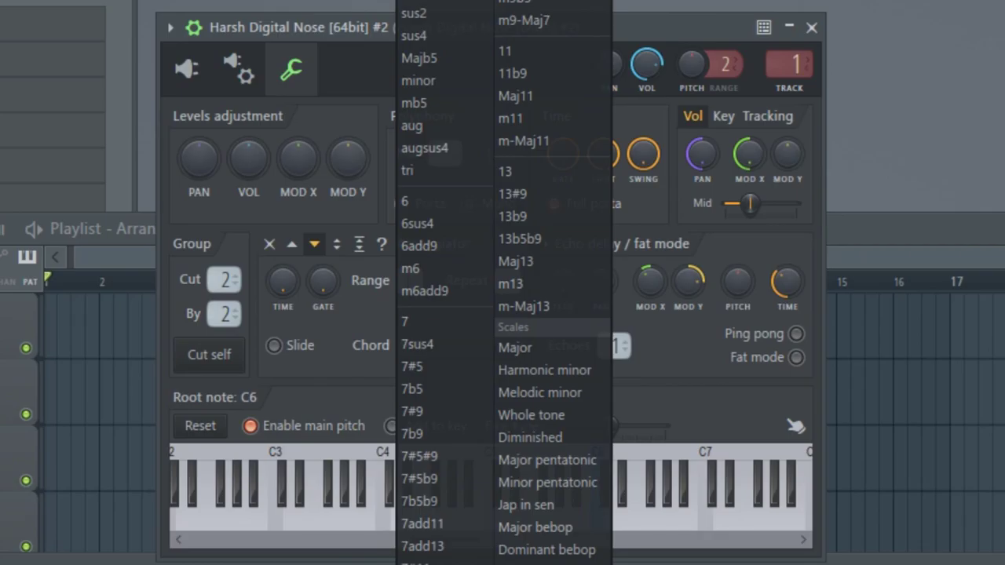
{"action": "key", "text": "Escape"}
{"action": "right_click", "coordinate": [311, 503]}
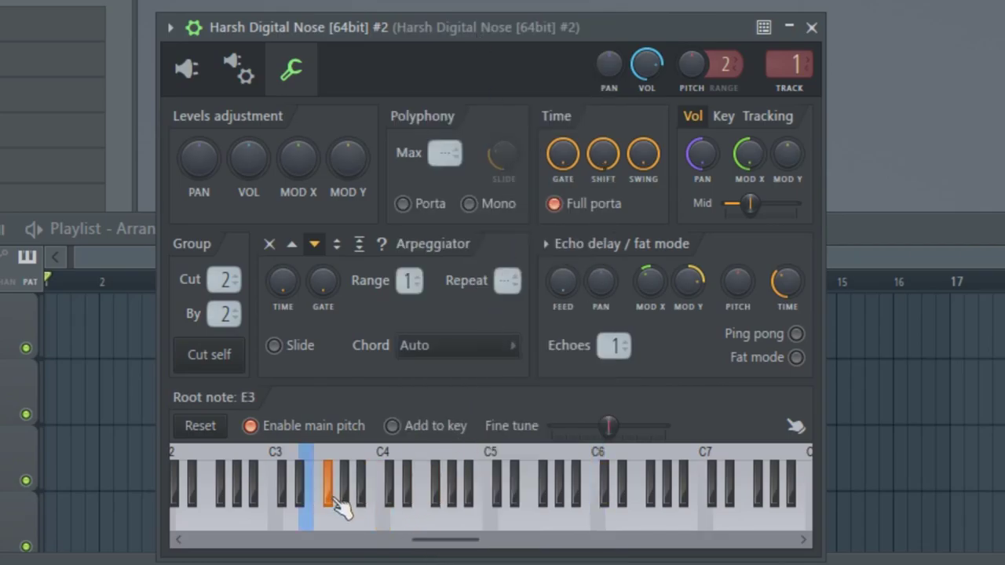
- Lower the arpeggiator time to near its minimum and raise its gate to maximum while auditioning notes
{"action": "mouse_move", "coordinate": [308, 511]}
{"action": "left_mouse_down"}
{"action": "mouse_move", "coordinate": [490, 511]}
{"action": "mouse_move", "coordinate": [593, 494]}
{"action": "mouse_move", "coordinate": [369, 500]}
{"action": "left_mouse_up"}
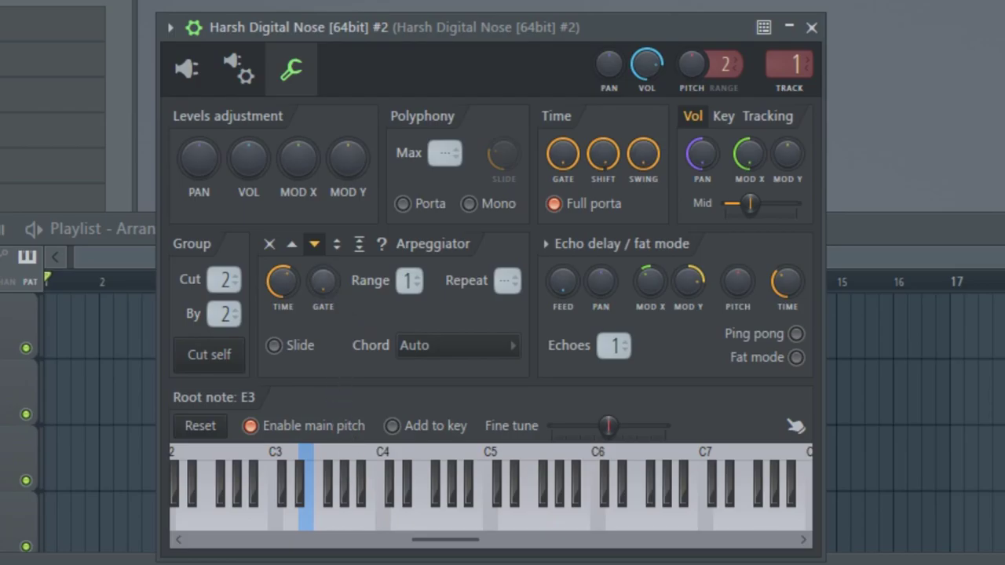
{"action": "left_click", "coordinate": [404, 521]}
{"action": "mouse_move", "coordinate": [367, 504]}
{"action": "left_mouse_down"}
{"action": "mouse_move", "coordinate": [449, 521]}
{"action": "mouse_move", "coordinate": [652, 521]}
{"action": "mouse_move", "coordinate": [591, 520]}
{"action": "mouse_move", "coordinate": [480, 490]}
{"action": "mouse_move", "coordinate": [396, 497]}
{"action": "left_mouse_up"}
- Raise the pan and volume levels adjustments slightly above centre, auditioning notes across the preview keyboard
{"action": "left_click", "coordinate": [186, 68]}
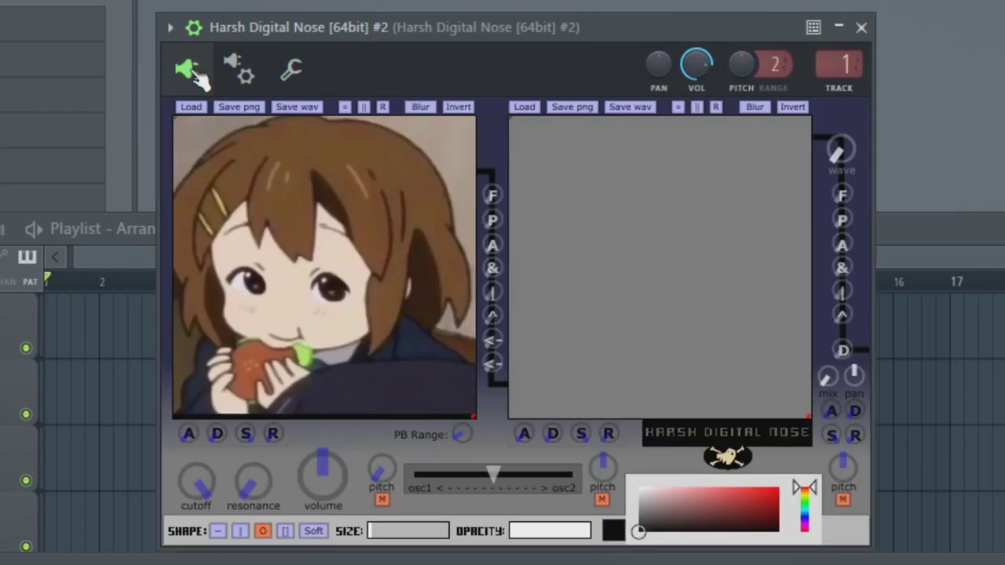
{"action": "left_click", "coordinate": [288, 80]}
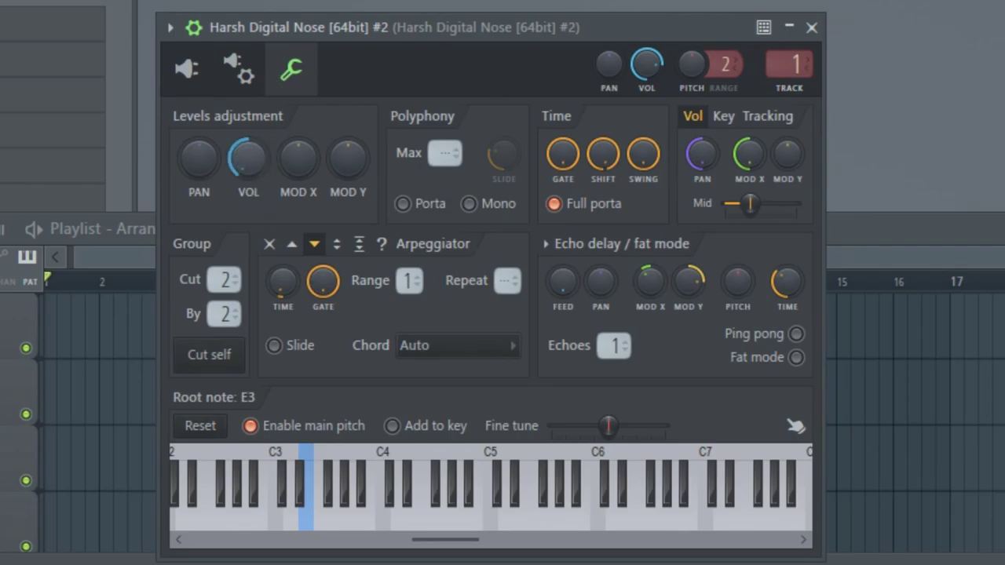
{"action": "mouse_move", "coordinate": [381, 490]}
{"action": "left_mouse_down"}
{"action": "mouse_move", "coordinate": [440, 521]}
{"action": "mouse_move", "coordinate": [685, 510]}
{"action": "left_mouse_up"}
{"action": "left_click_drag", "start_coordinate": [248, 157], "coordinate": [248, 145]}
{"action": "left_click_drag", "start_coordinate": [322, 524], "coordinate": [445, 524]}
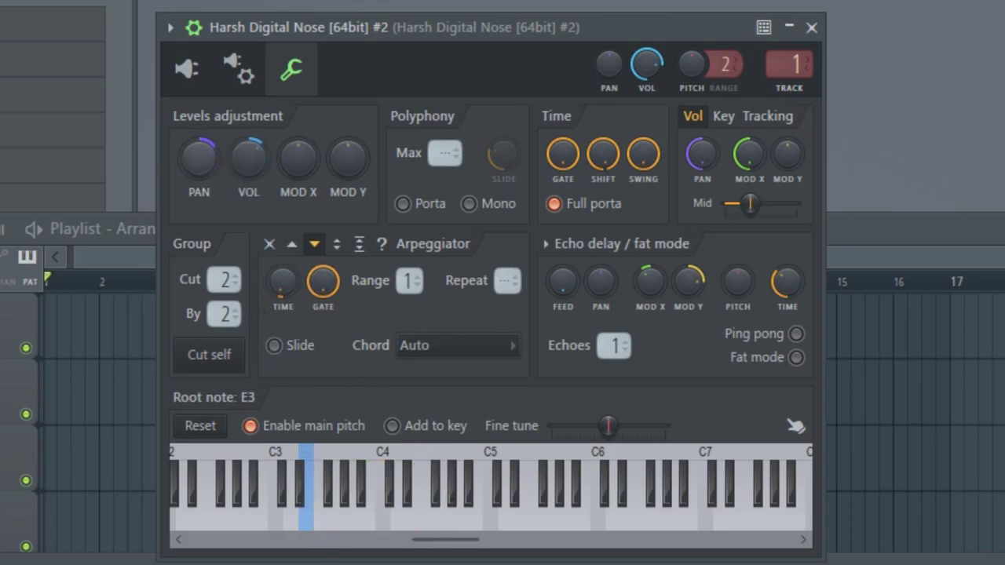
- Return to the synth's interface and load the image IMG_20200116_111432 into the second oscillator
{"action": "left_click", "coordinate": [186, 70]}
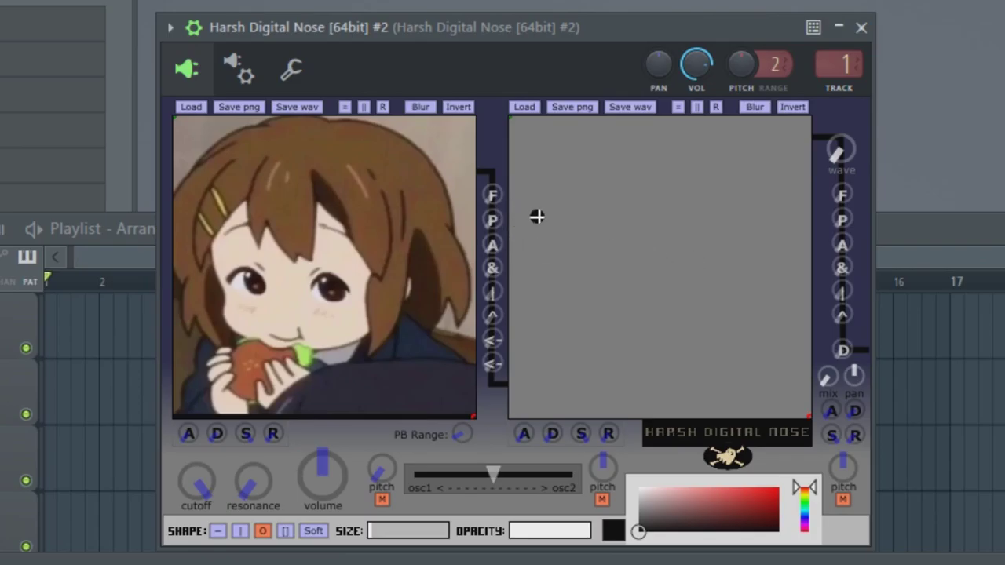
{"action": "left_click", "coordinate": [534, 107]}
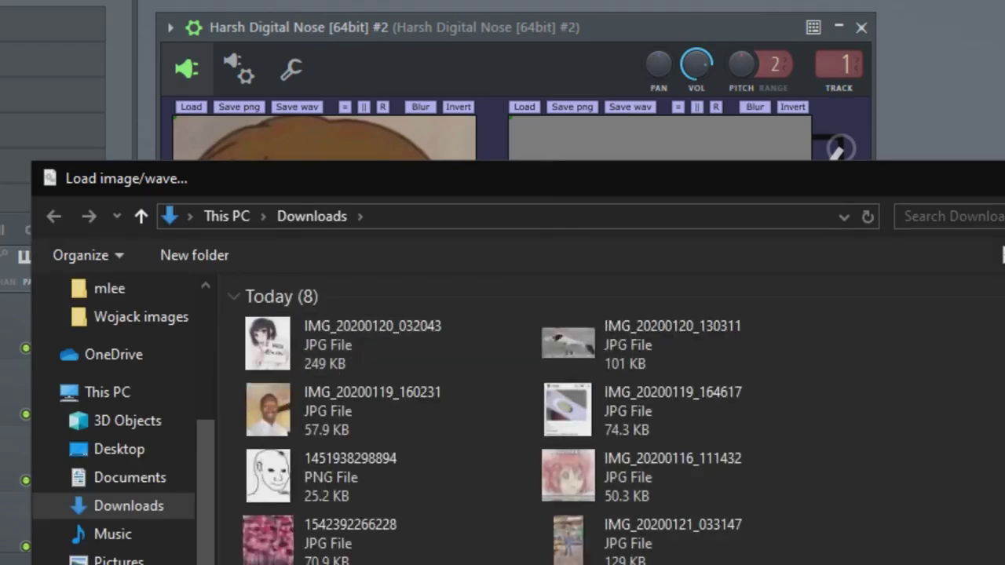
{"action": "double_click", "coordinate": [645, 487]}
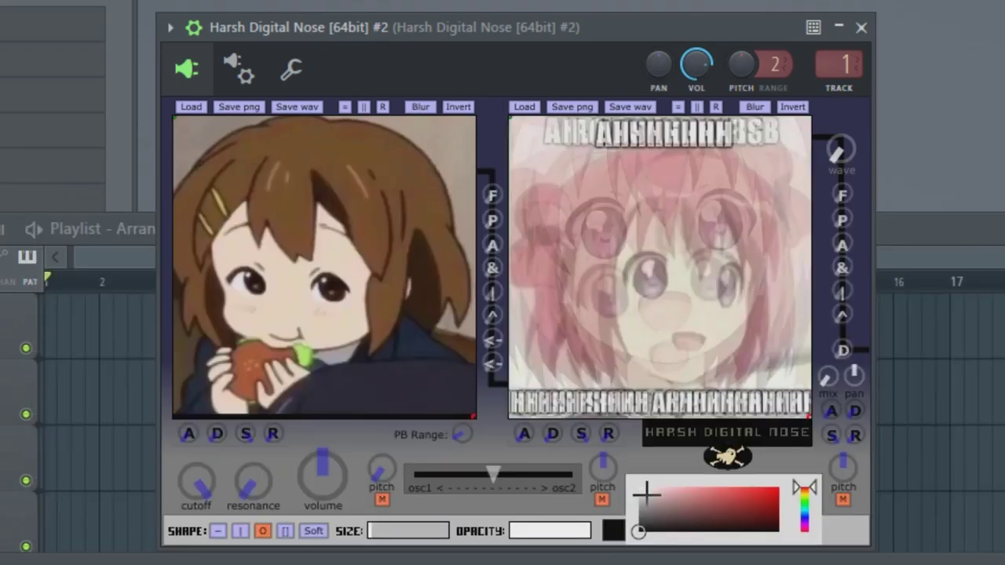
- Shift the oscillator mix fully to osc2
{"action": "left_click", "coordinate": [496, 7]}
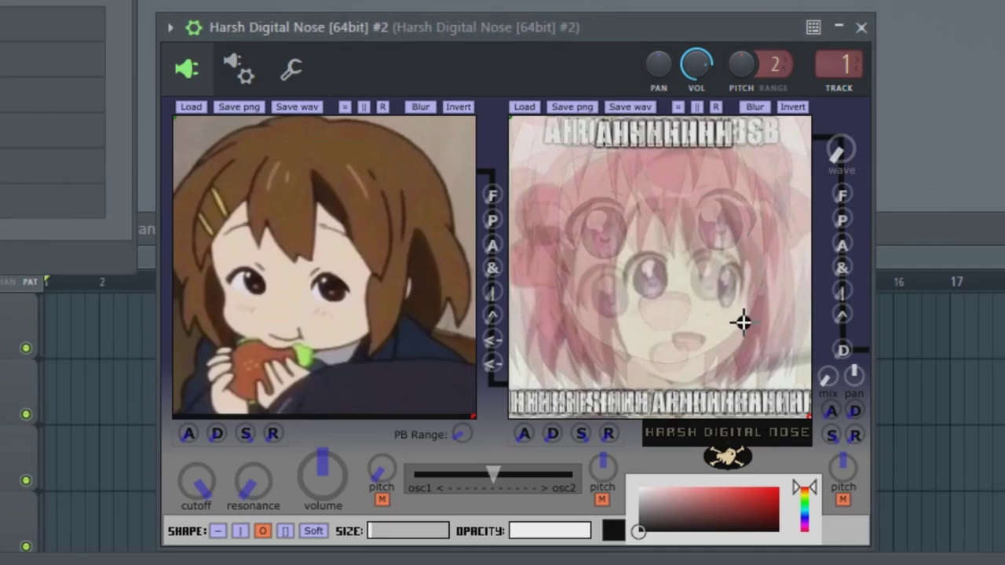
{"action": "left_click_drag", "start_coordinate": [520, 497], "coordinate": [746, 493]}
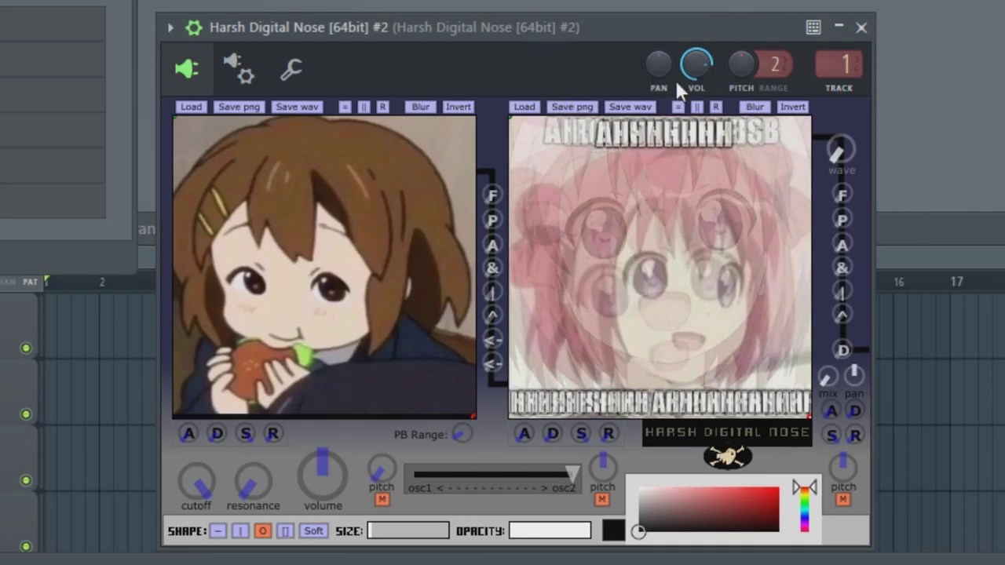
{"action": "left_click_drag", "start_coordinate": [738, 120], "coordinate": [738, 149]}
- Choose pure red as the paint colour and paint over both eyes of the character in the first oscillator's image
{"action": "left_click", "coordinate": [778, 487]}
{"action": "left_click", "coordinate": [251, 287]}
{"action": "left_click_drag", "start_coordinate": [252, 287], "coordinate": [272, 287]}
{"action": "left_click_drag", "start_coordinate": [343, 284], "coordinate": [321, 287]}
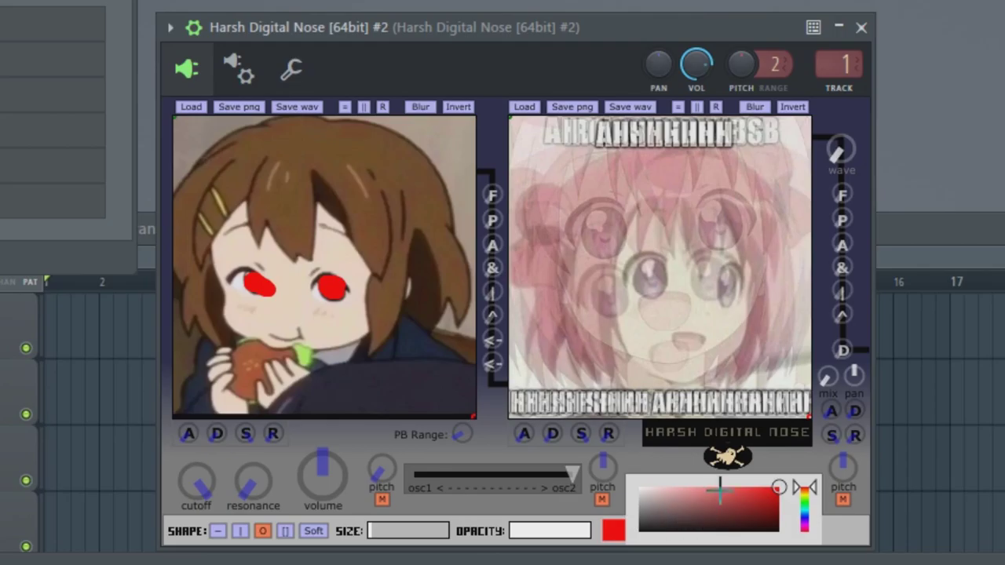
- Paint two red horns, a nose and a smiling mouth on the character in the first oscillator's image
{"action": "mouse_move", "coordinate": [224, 211]}
{"action": "left_mouse_down"}
{"action": "mouse_move", "coordinate": [210, 178]}
{"action": "mouse_move", "coordinate": [241, 110]}
{"action": "mouse_move", "coordinate": [233, 213]}
{"action": "mouse_move", "coordinate": [233, 124]}
{"action": "mouse_move", "coordinate": [222, 206]}
{"action": "left_mouse_up"}
{"action": "mouse_move", "coordinate": [384, 227]}
{"action": "left_mouse_down"}
{"action": "mouse_move", "coordinate": [366, 126]}
{"action": "mouse_move", "coordinate": [395, 233]}
{"action": "mouse_move", "coordinate": [412, 202]}
{"action": "mouse_move", "coordinate": [399, 197]}
{"action": "mouse_move", "coordinate": [496, 294]}
{"action": "left_mouse_up"}
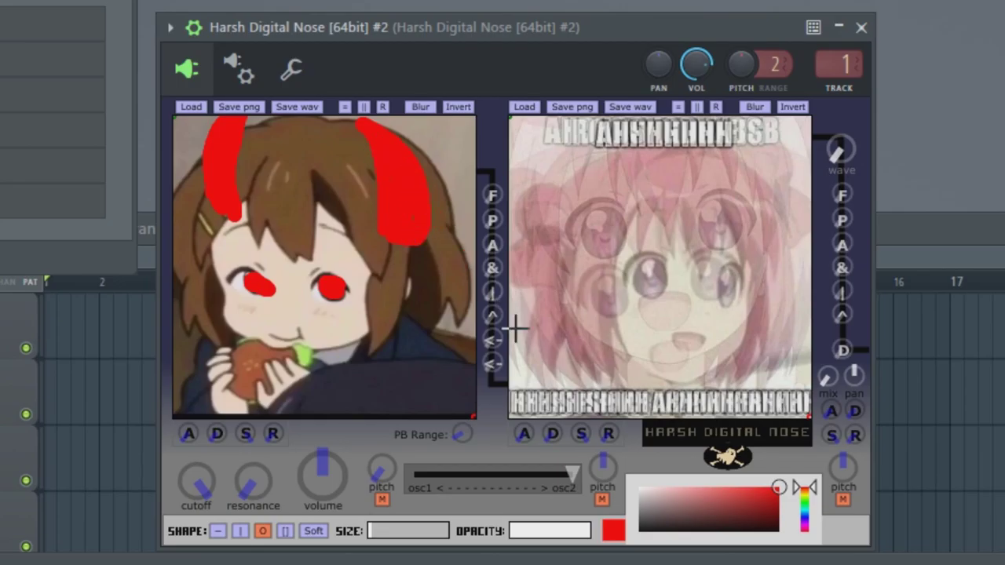
{"action": "left_click_drag", "start_coordinate": [262, 338], "coordinate": [330, 320]}
{"action": "left_click_drag", "start_coordinate": [292, 280], "coordinate": [299, 324]}
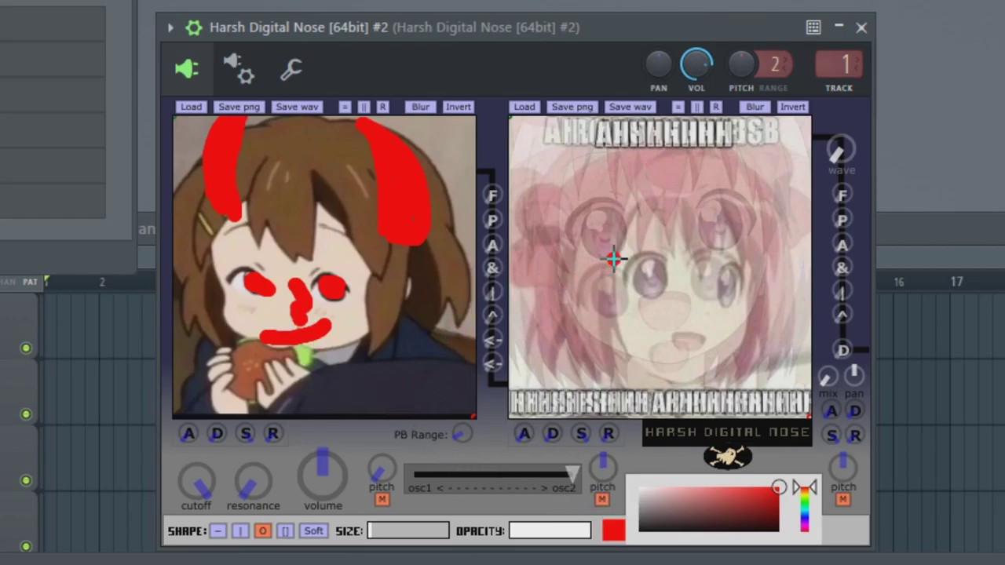
- Scribble red brush strokes across most of the second oscillator's image
{"action": "left_click_drag", "start_coordinate": [639, 235], "coordinate": [692, 322]}
{"action": "mouse_move", "coordinate": [513, 202]}
{"action": "left_mouse_down"}
{"action": "mouse_move", "coordinate": [652, 235]}
{"action": "mouse_move", "coordinate": [610, 269]}
{"action": "mouse_move", "coordinate": [811, 336]}
{"action": "left_mouse_up"}
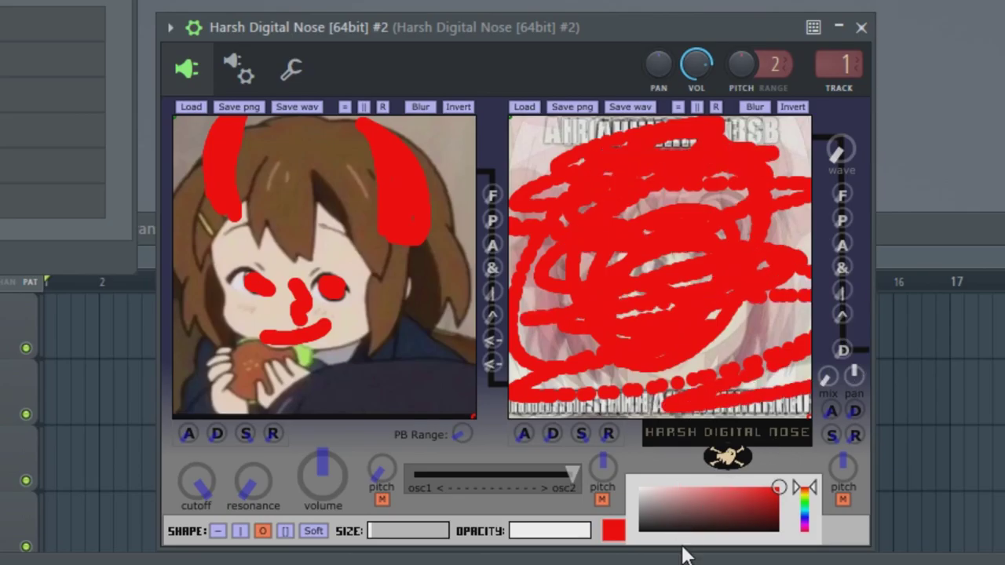
- Change the paint colour to black, enlarge the brush to about half size, and paint over nearly all of both images
{"action": "left_click", "coordinate": [636, 532]}
{"action": "left_click", "coordinate": [400, 531]}
{"action": "mouse_move", "coordinate": [350, 180]}
{"action": "left_mouse_down"}
{"action": "mouse_move", "coordinate": [307, 191]}
{"action": "mouse_move", "coordinate": [406, 206]}
{"action": "mouse_move", "coordinate": [400, 136]}
{"action": "mouse_move", "coordinate": [236, 145]}
{"action": "left_mouse_up"}
{"action": "mouse_move", "coordinate": [653, 252]}
{"action": "left_mouse_down"}
{"action": "mouse_move", "coordinate": [709, 157]}
{"action": "mouse_move", "coordinate": [819, 184]}
{"action": "left_mouse_up"}
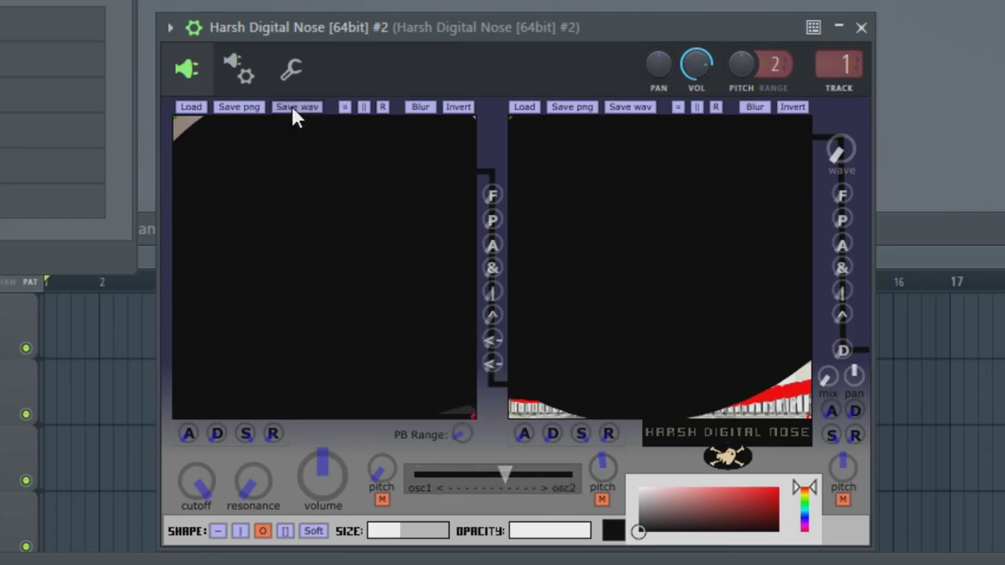
- Set cutoff and resonance slightly below midpoint and volume slightly above, and adjust the oscillator pitch and wave knobs
{"action": "left_click_drag", "start_coordinate": [321, 468], "coordinate": [199, 514]}
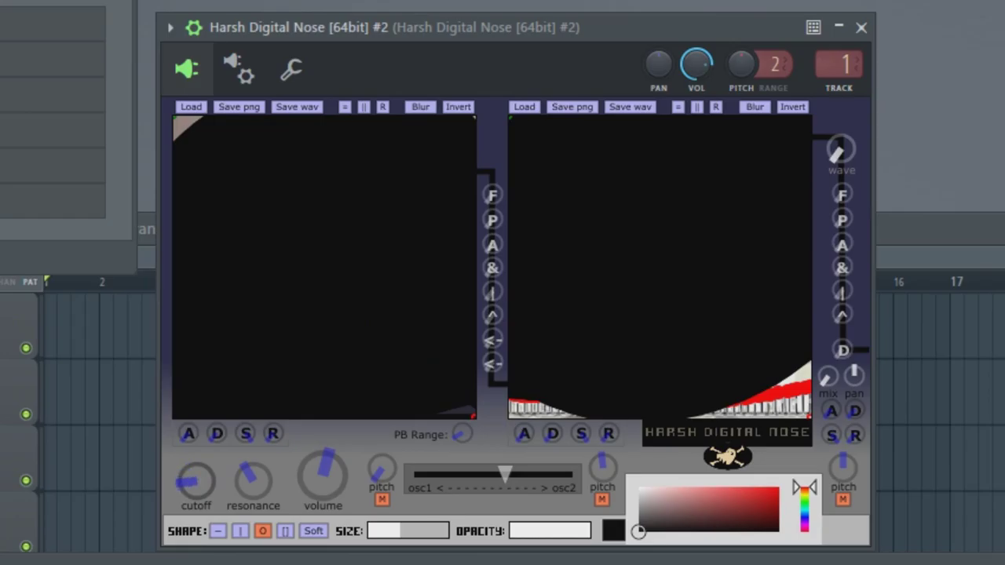
{"action": "left_click_drag", "start_coordinate": [196, 481], "coordinate": [196, 471]}
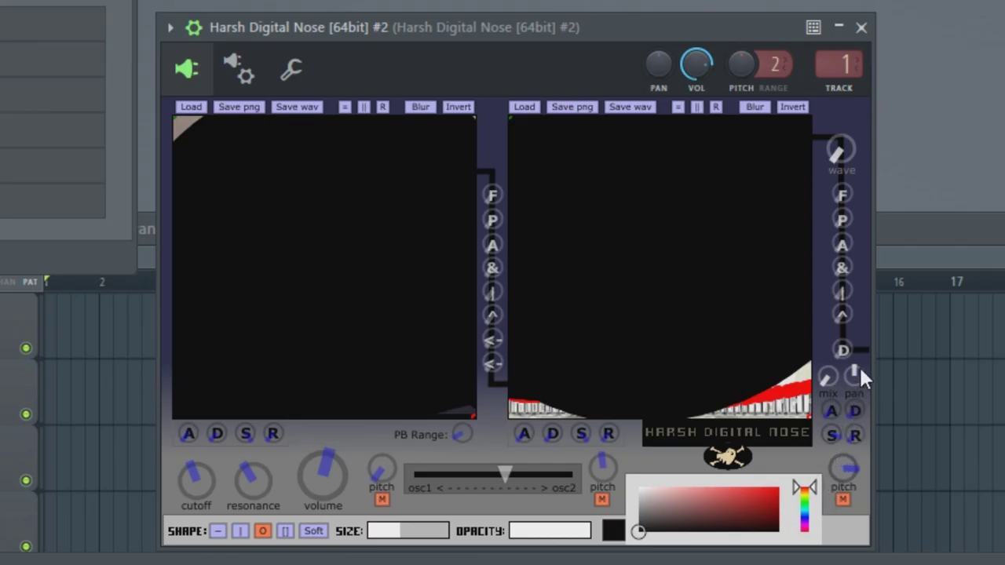
{"action": "left_click_drag", "start_coordinate": [607, 466], "coordinate": [607, 483]}
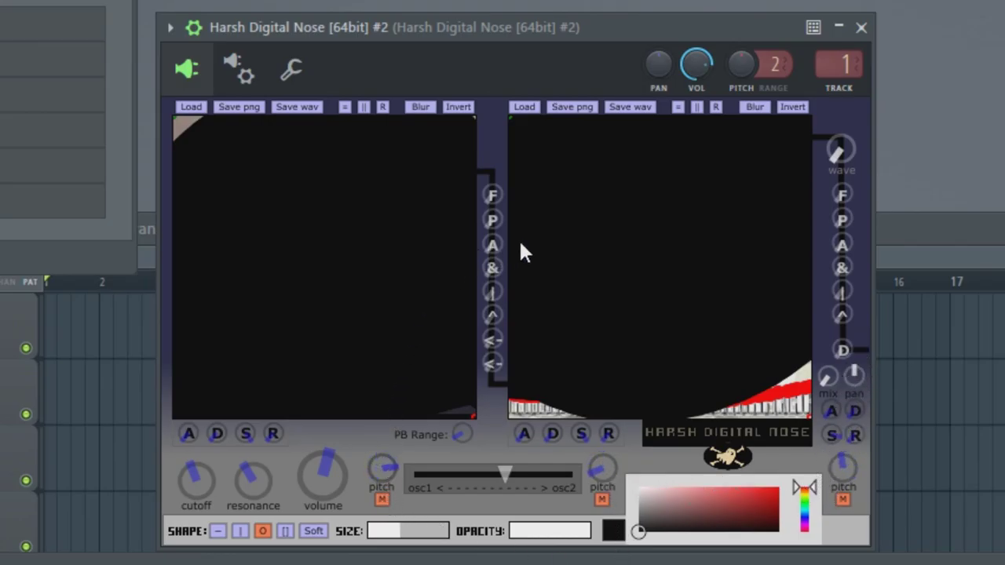
{"action": "left_click_drag", "start_coordinate": [391, 467], "coordinate": [391, 477]}
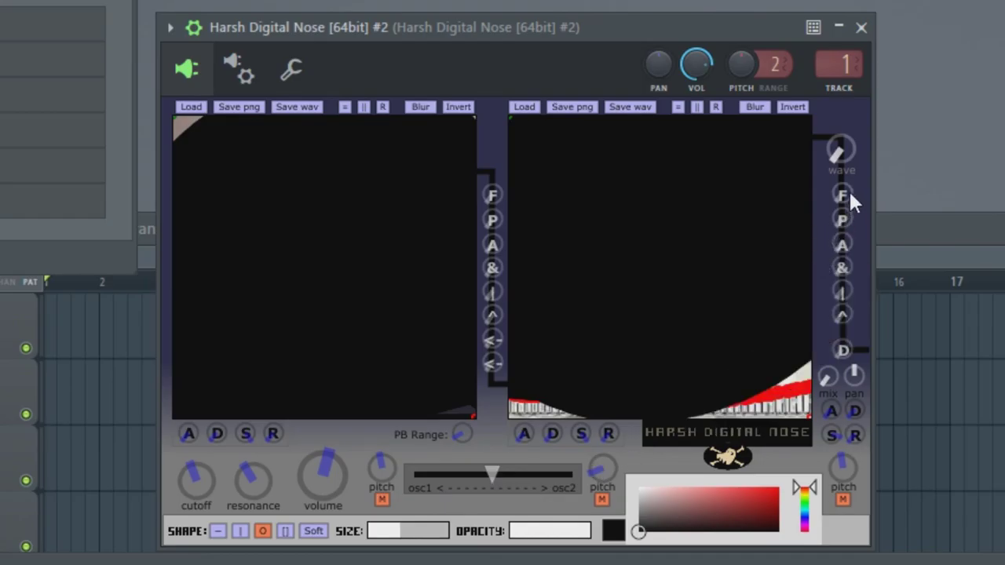
{"action": "left_click", "coordinate": [238, 135]}
{"action": "left_click", "coordinate": [191, 107]}
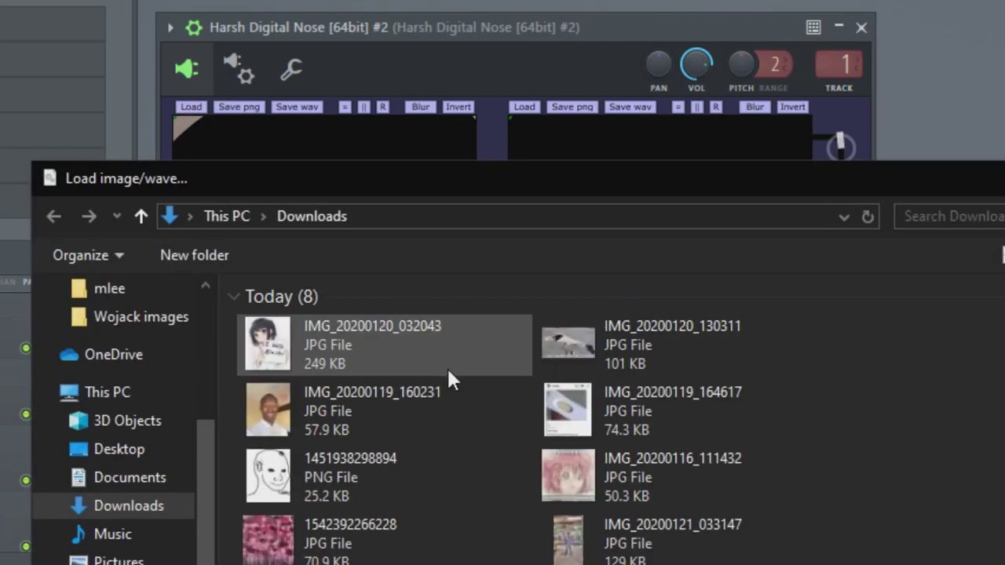
{"action": "double_click", "coordinate": [405, 551]}
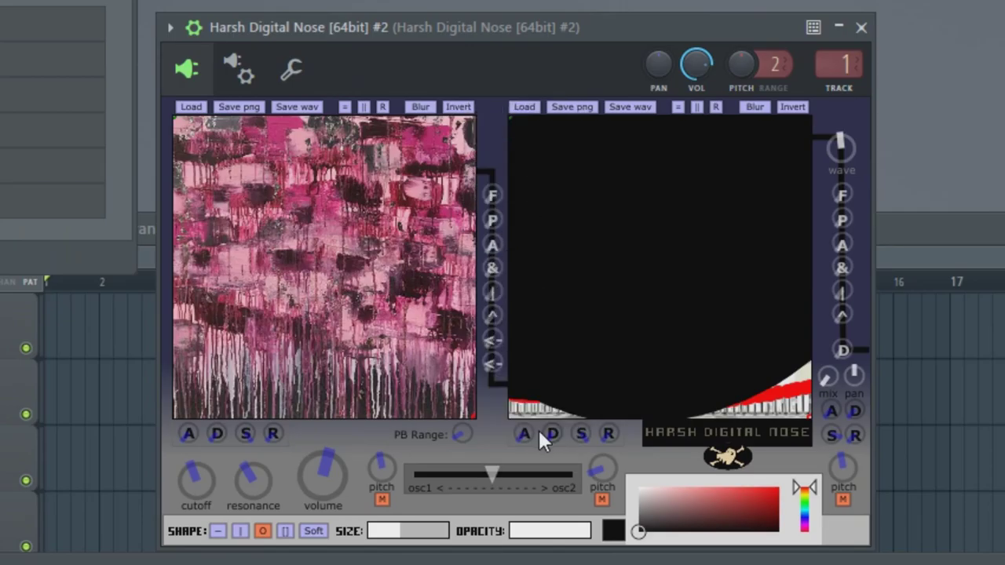
{"action": "left_click", "coordinate": [525, 107]}
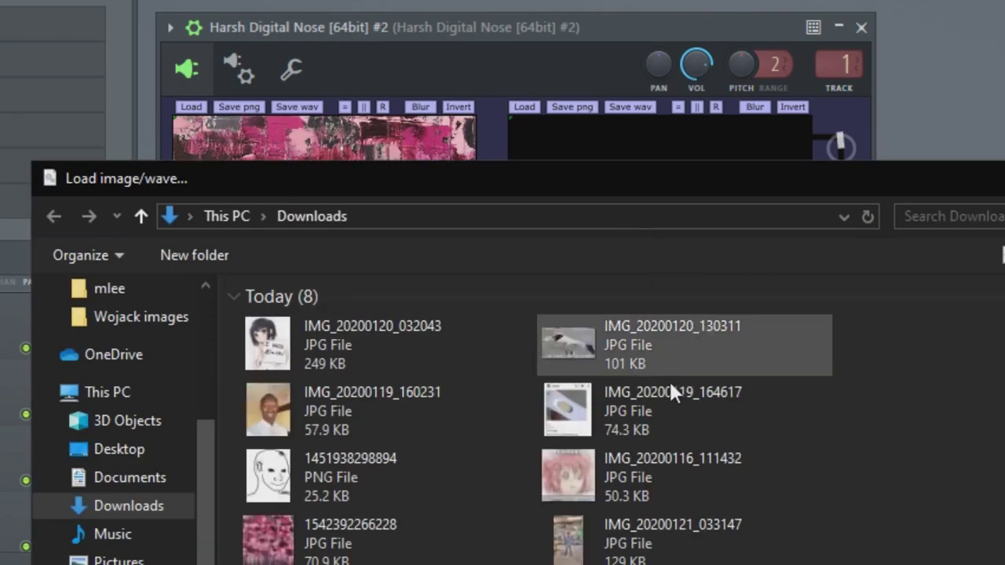
{"action": "scroll", "coordinate": [670, 524], "scroll_direction": "down", "scroll_amount": 10}
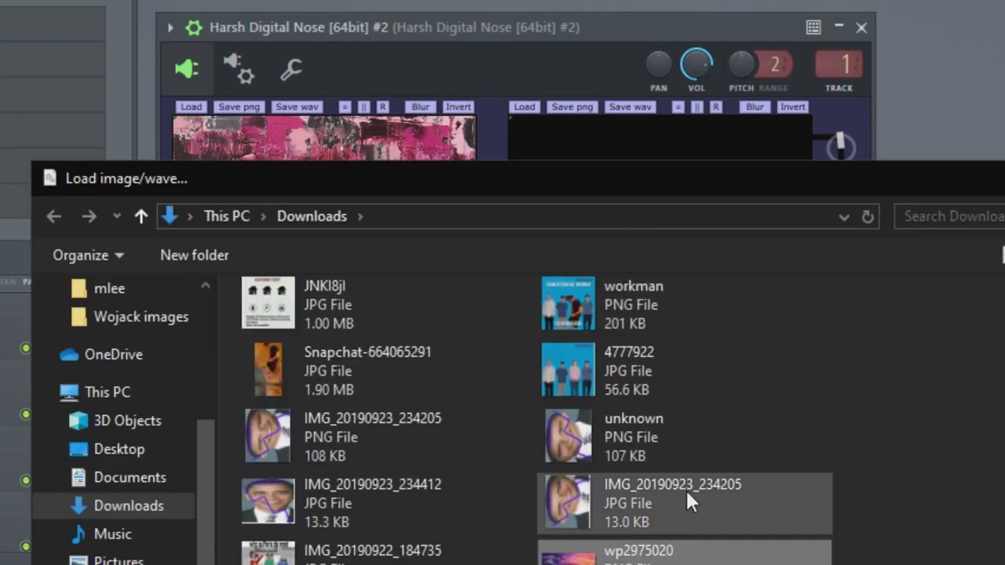
{"action": "scroll", "coordinate": [689, 491], "scroll_direction": "up", "scroll_amount": 10}
{"action": "double_click", "coordinate": [651, 542]}
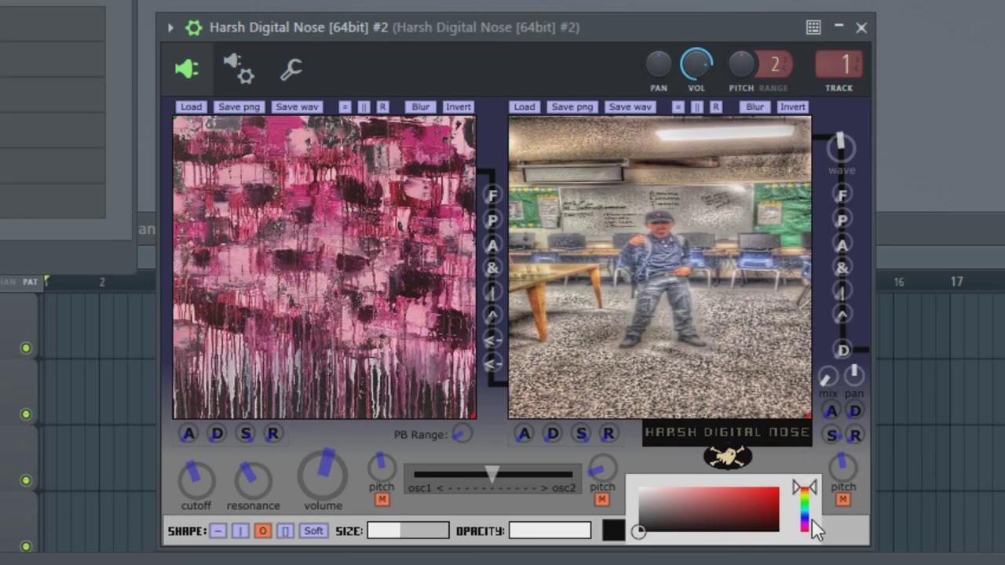
- Blur and invert the first oscillator's image
{"action": "left_click", "coordinate": [423, 107]}
{"action": "left_click", "coordinate": [461, 103]}
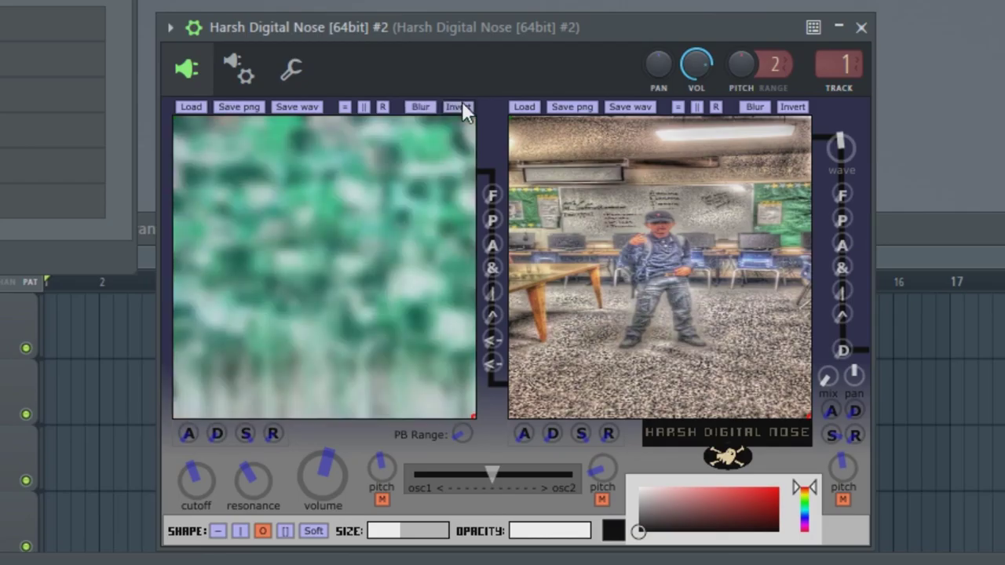
- Flip the second oscillator's image horizontally and rotate it 90° clockwise after trying an inversion
{"action": "left_click", "coordinate": [799, 110]}
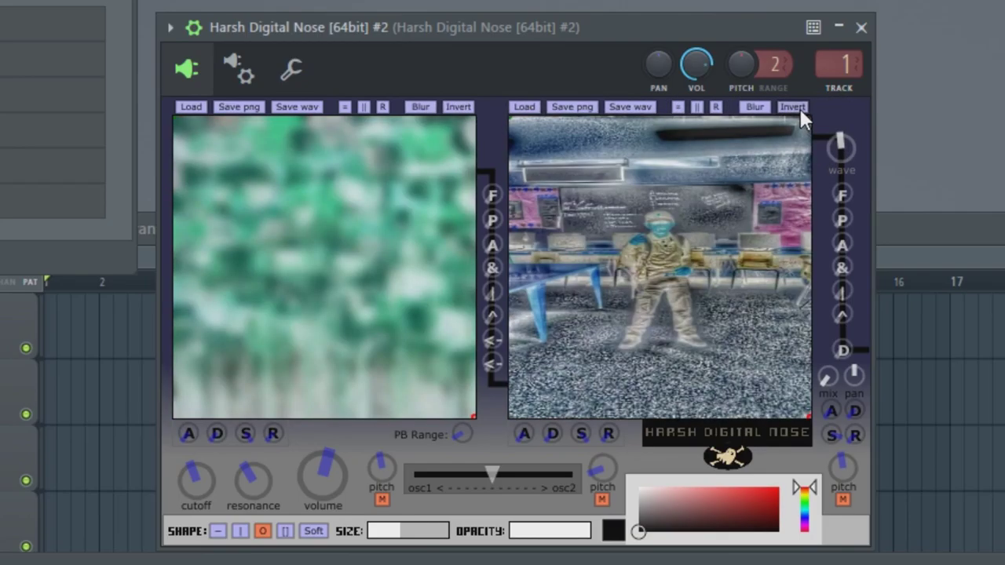
{"action": "left_click", "coordinate": [800, 108]}
{"action": "left_click", "coordinate": [699, 107]}
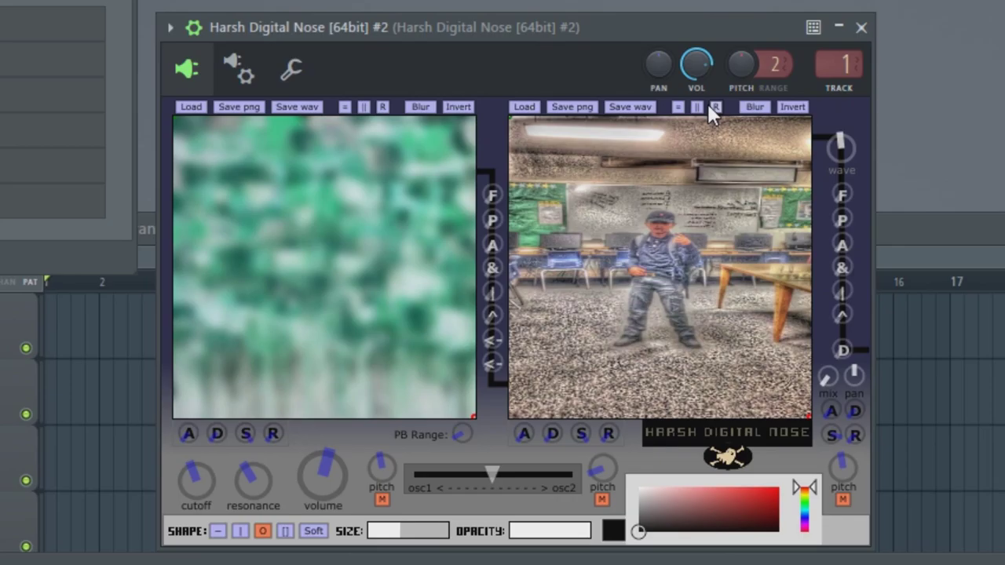
{"action": "left_click", "coordinate": [713, 109]}
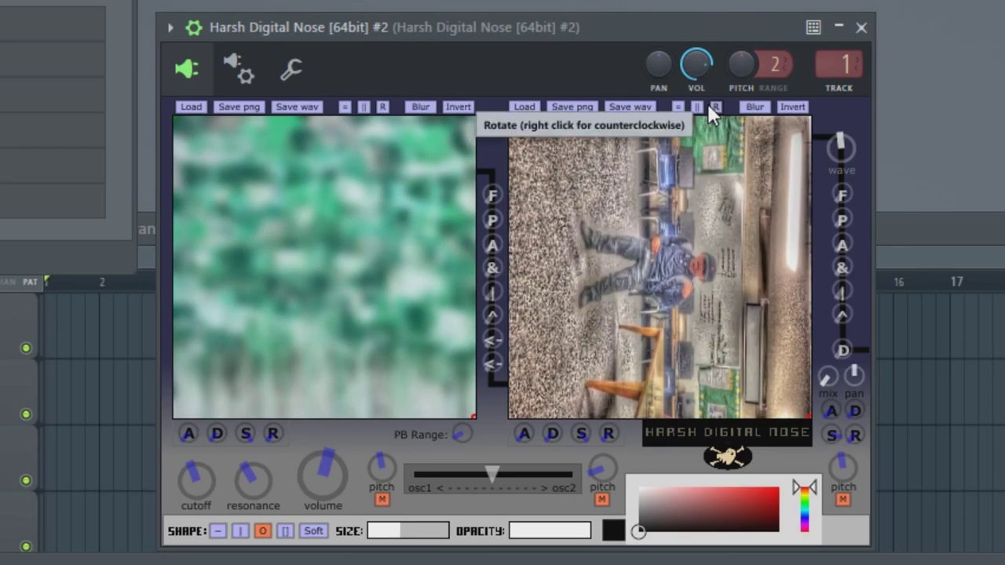
- Paint over the second oscillator's image with the horizontal-line brush at an opacity of about 0.06
{"action": "left_click", "coordinate": [375, 534]}
{"action": "left_click", "coordinate": [514, 531]}
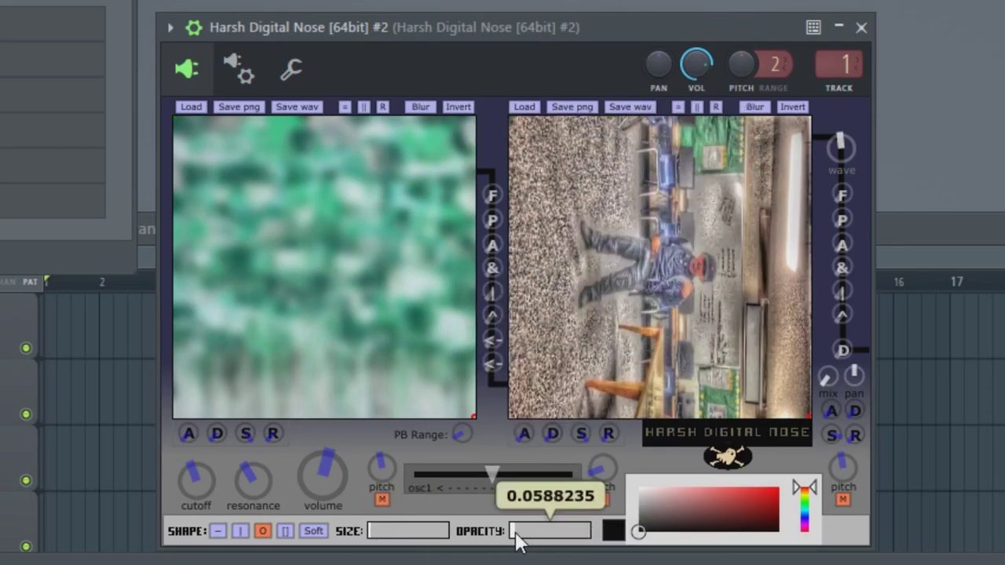
{"action": "left_click", "coordinate": [223, 531]}
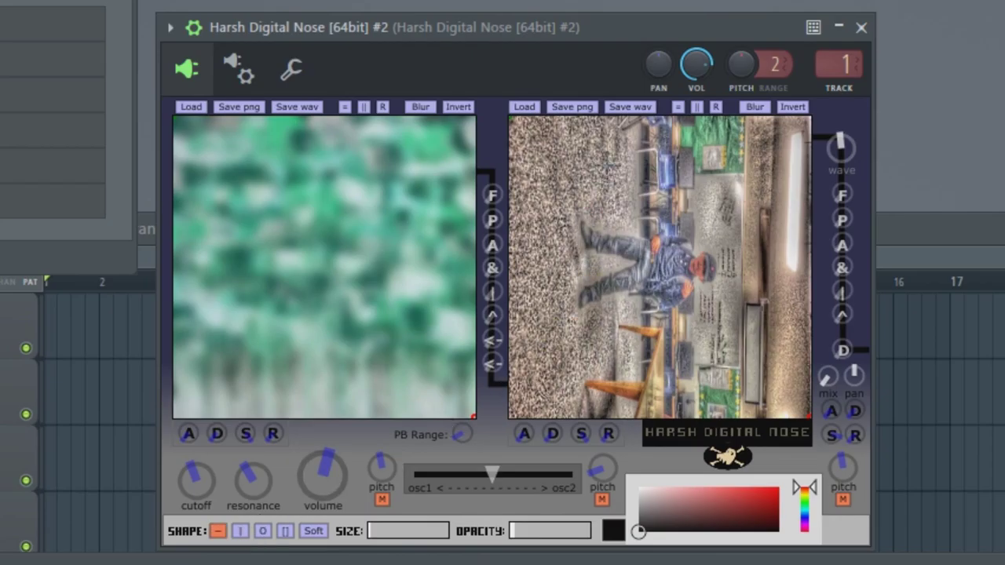
{"action": "mouse_move", "coordinate": [691, 168]}
{"action": "left_mouse_down"}
{"action": "mouse_move", "coordinate": [519, 236]}
{"action": "mouse_move", "coordinate": [636, 365]}
{"action": "mouse_move", "coordinate": [746, 283]}
{"action": "mouse_move", "coordinate": [707, 236]}
{"action": "mouse_move", "coordinate": [643, 401]}
{"action": "mouse_move", "coordinate": [620, 235]}
{"action": "mouse_move", "coordinate": [573, 314]}
{"action": "mouse_move", "coordinate": [659, 235]}
{"action": "mouse_move", "coordinate": [723, 369]}
{"action": "mouse_move", "coordinate": [793, 306]}
{"action": "left_mouse_up"}
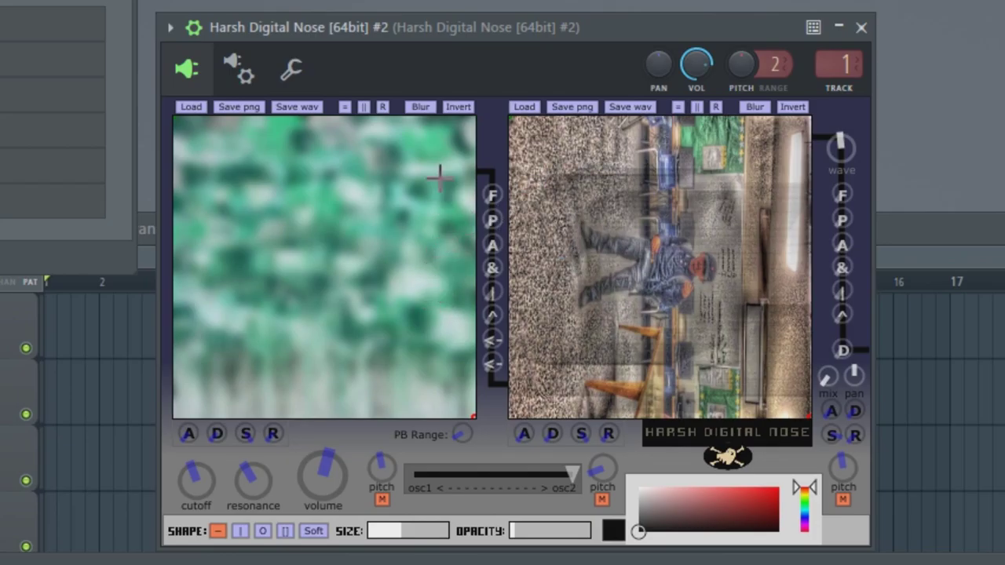
- Set the root note to D0, enable Add to key and raise the fine tune slightly above centre
{"action": "left_click", "coordinate": [305, 69]}
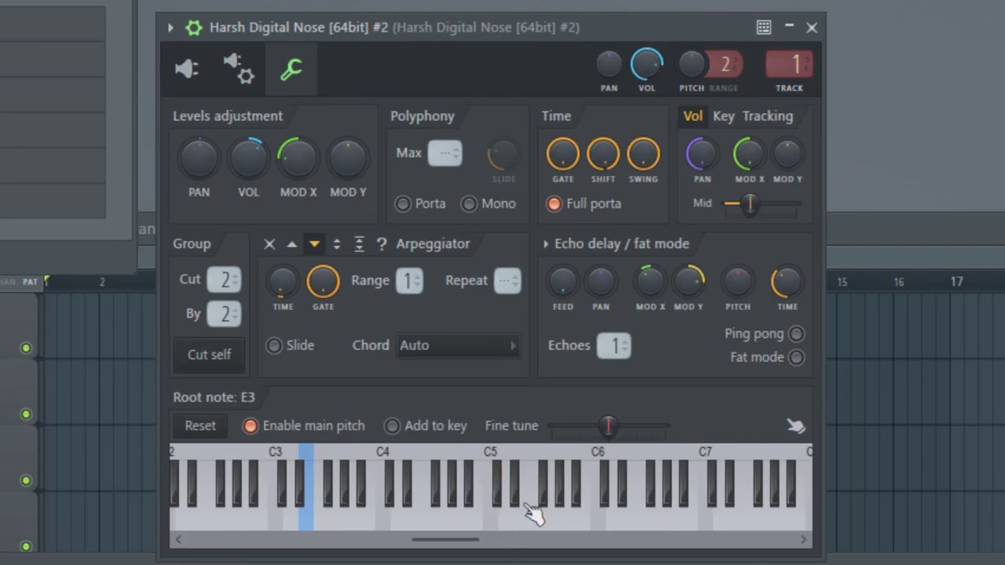
{"action": "left_click_drag", "start_coordinate": [421, 540], "coordinate": [183, 543]}
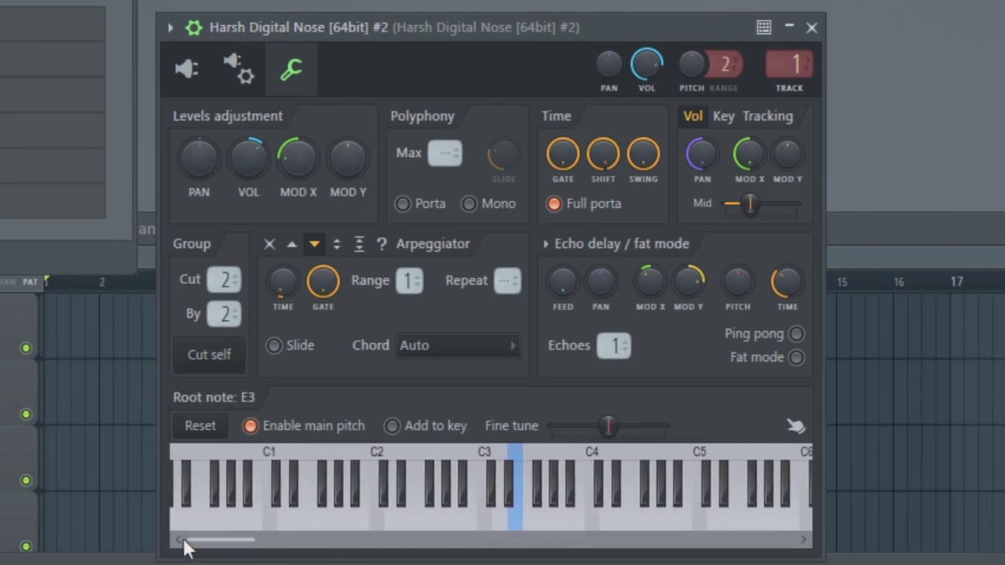
{"action": "right_click", "coordinate": [203, 523]}
{"action": "left_click", "coordinate": [391, 426]}
{"action": "left_click_drag", "start_coordinate": [608, 425], "coordinate": [632, 425]}
- Try E2, C3 and A3 as root notes on the enlarged keyboard
{"action": "left_click", "coordinate": [795, 426]}
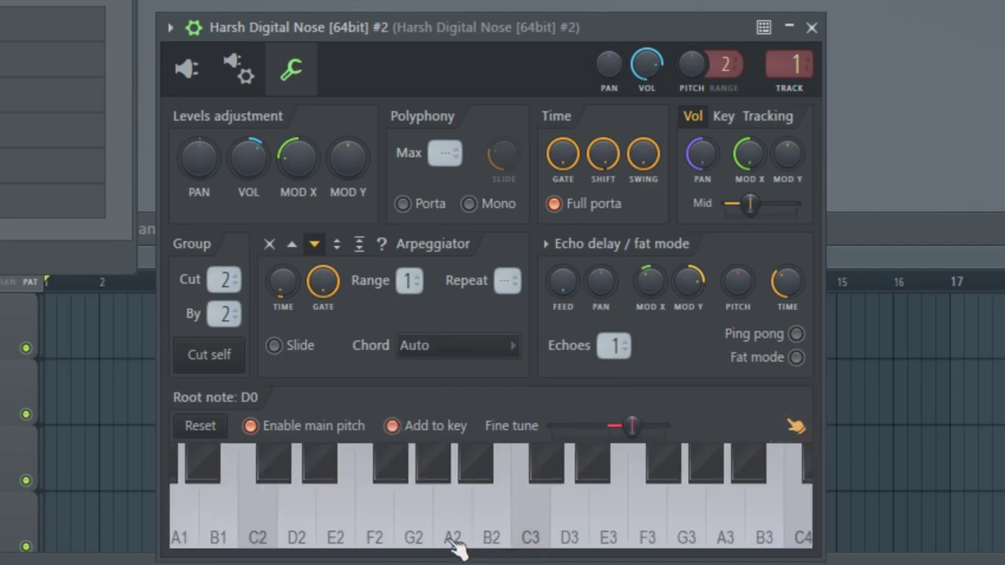
{"action": "right_click", "coordinate": [339, 510]}
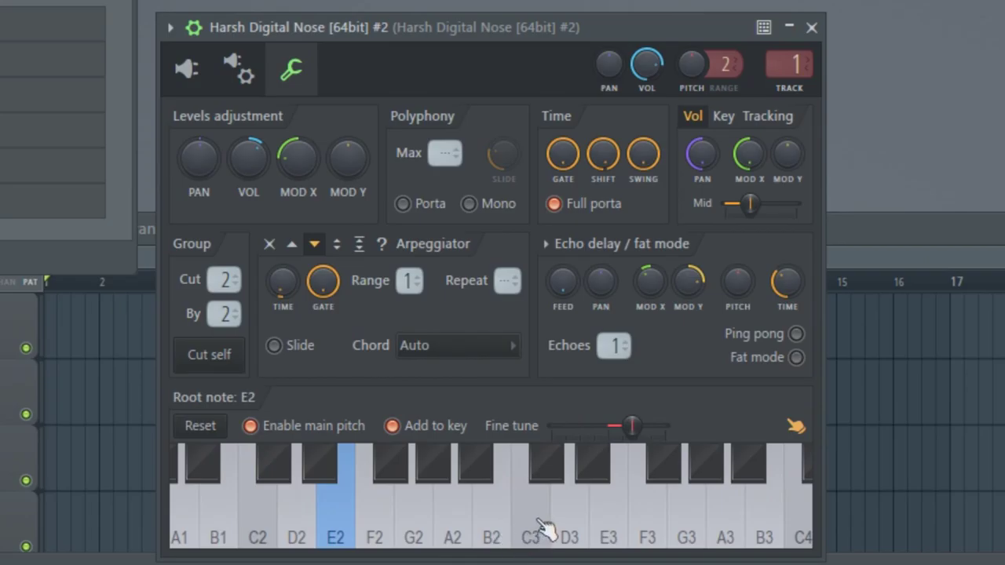
{"action": "right_click", "coordinate": [542, 530]}
{"action": "right_click", "coordinate": [734, 518]}
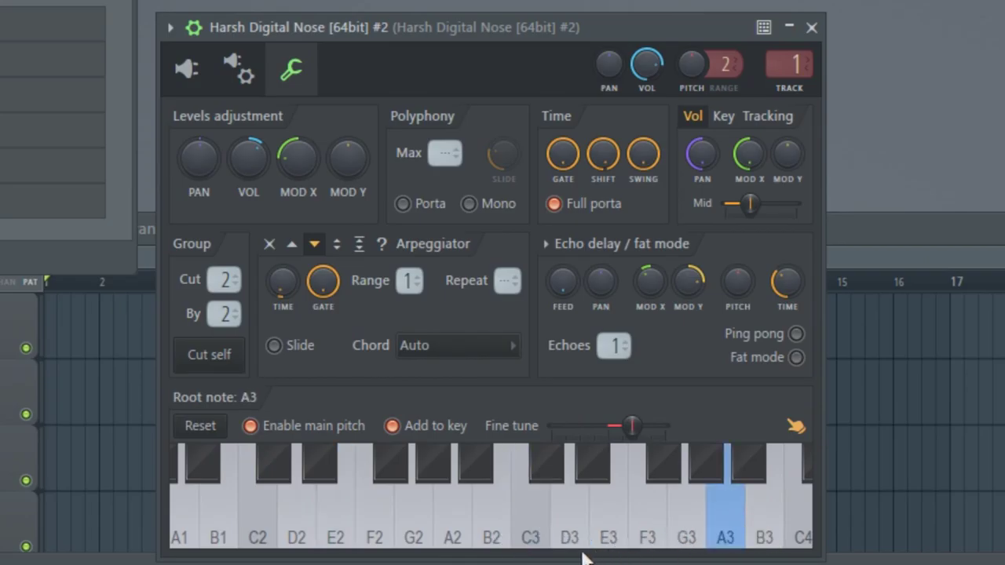
{"action": "right_click", "coordinate": [502, 510]}
- Return to the compact keyboard and try F3 and D5 as root notes
{"action": "left_click", "coordinate": [793, 427]}
{"action": "right_click", "coordinate": [550, 522]}
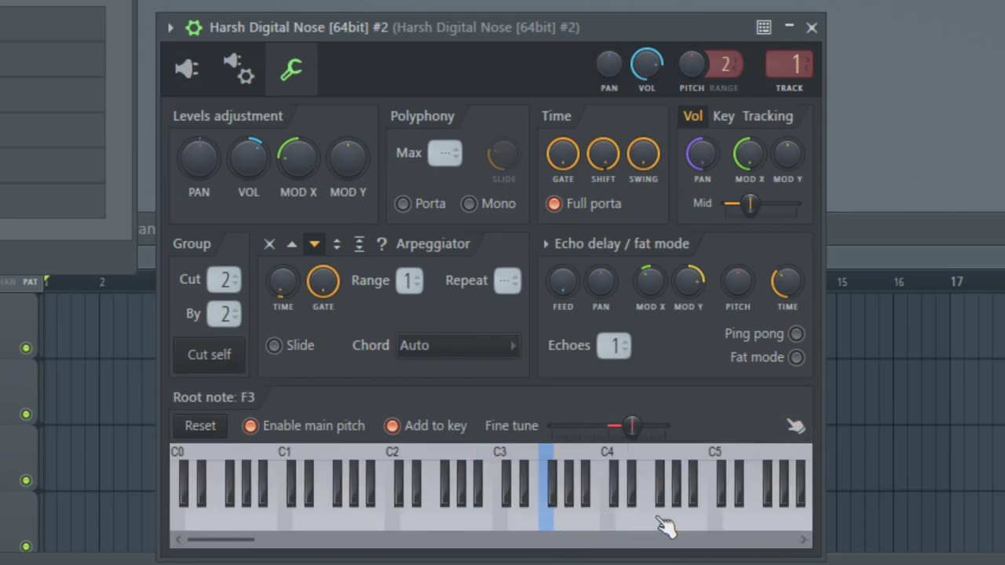
{"action": "right_click", "coordinate": [730, 522]}
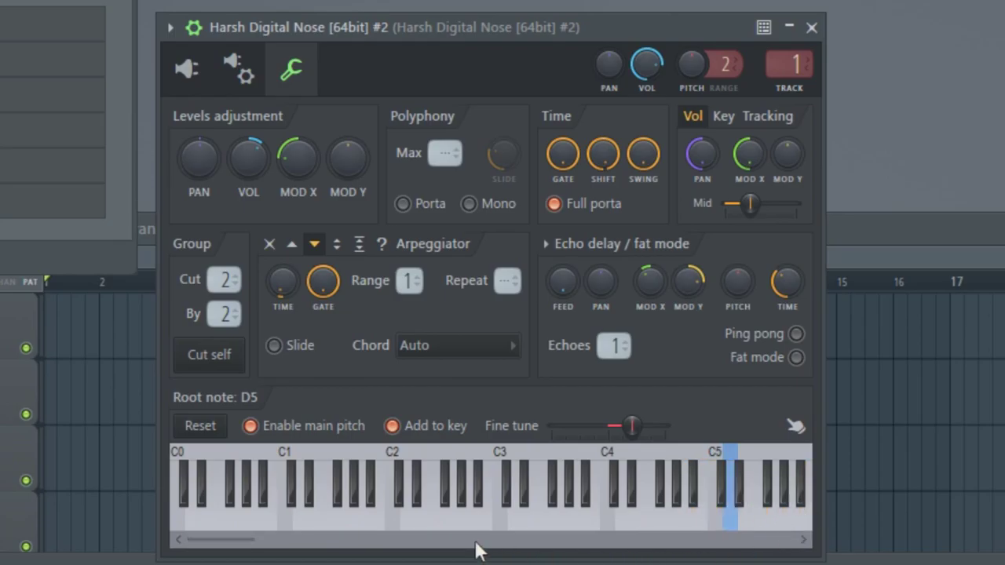
- Set the root note to F6 after trying F10 and F7
{"action": "left_click_drag", "start_coordinate": [217, 540], "coordinate": [780, 561]}
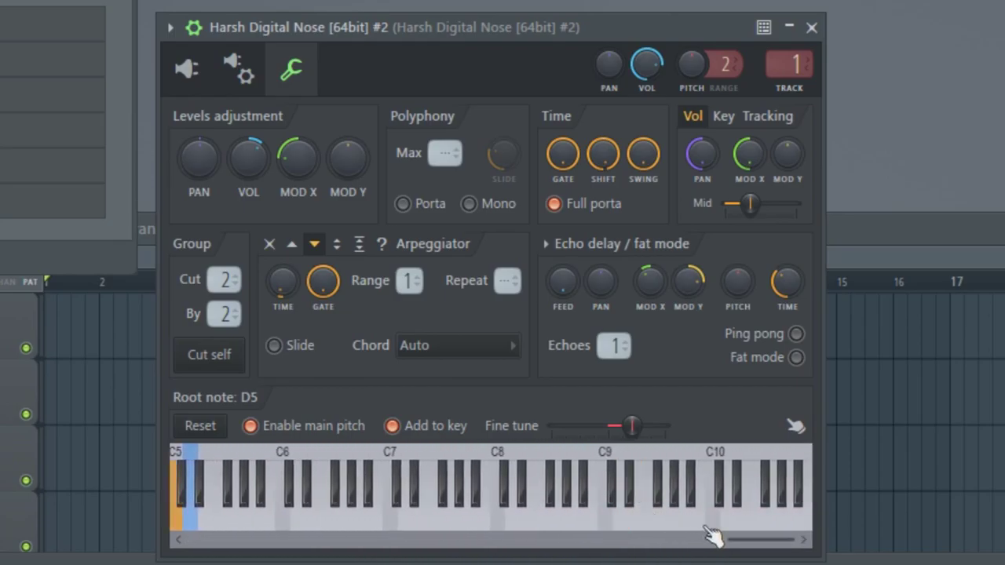
{"action": "right_click", "coordinate": [760, 518]}
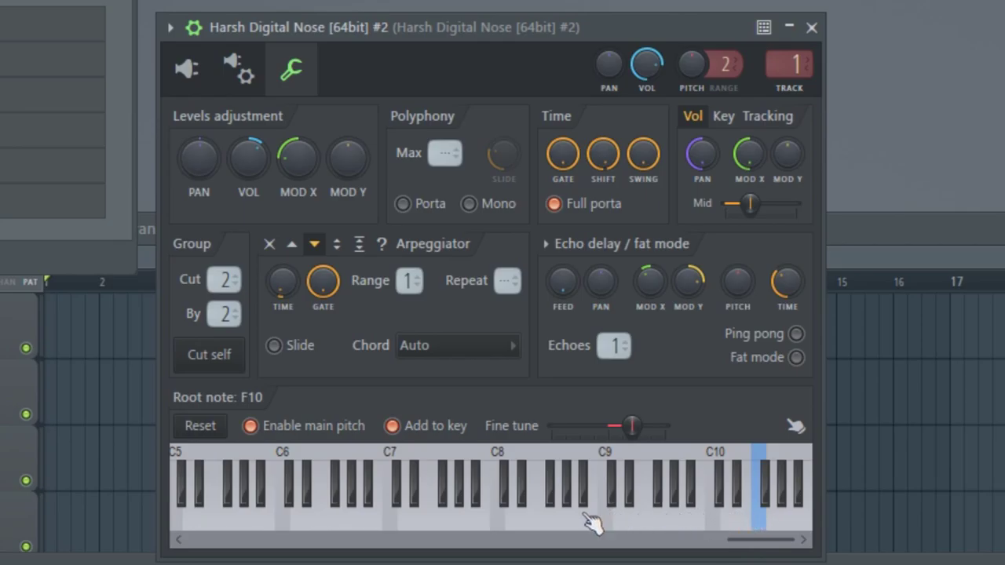
{"action": "right_click", "coordinate": [439, 526]}
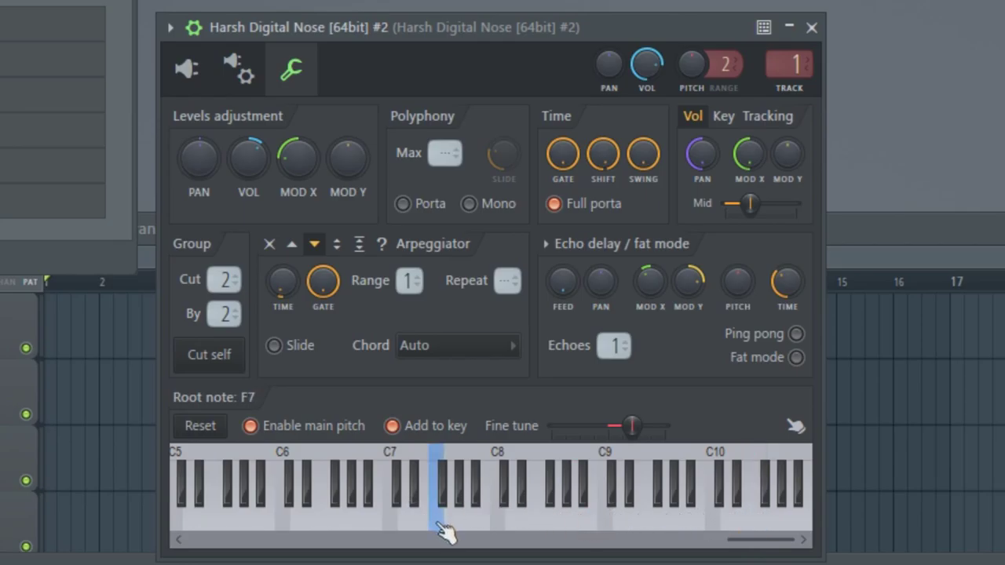
{"action": "right_click", "coordinate": [307, 514]}
{"action": "right_click", "coordinate": [330, 526]}
- Set the synth's filter cutoff somewhat above its midpoint
{"action": "left_click", "coordinate": [187, 68]}
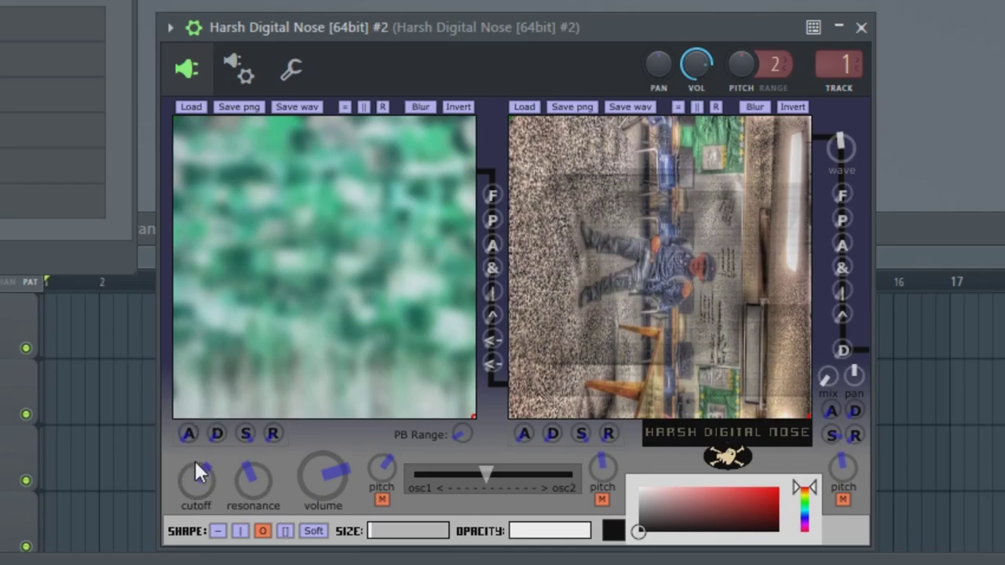
{"action": "left_click_drag", "start_coordinate": [197, 477], "coordinate": [209, 329]}
{"action": "scroll", "coordinate": [206, 482], "scroll_direction": "down", "scroll_amount": 3}
- Load the image IMG_20200120_032043 into the first oscillator and IMG_20200119_160231 into the second
{"action": "left_click", "coordinate": [191, 107]}
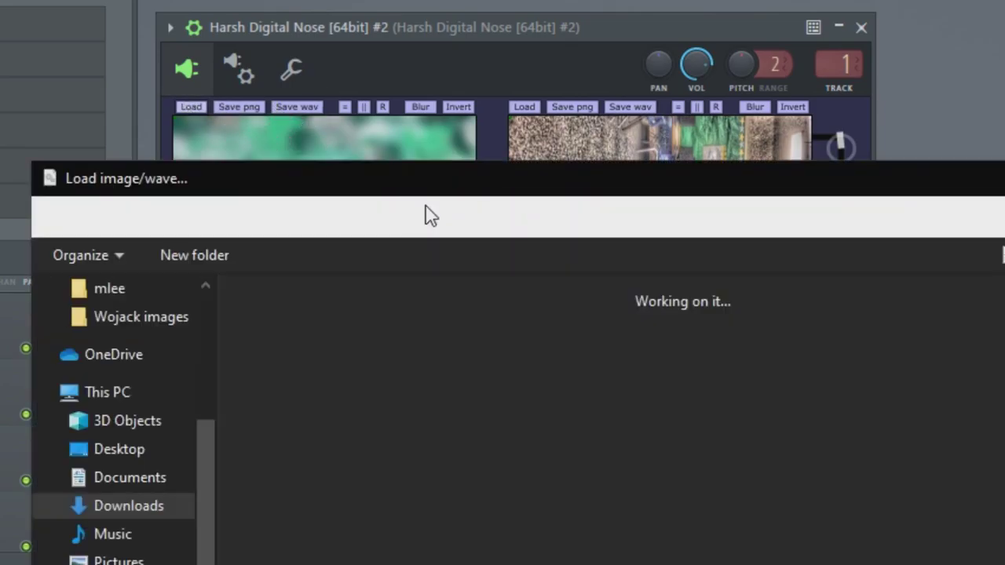
{"action": "double_click", "coordinate": [370, 363]}
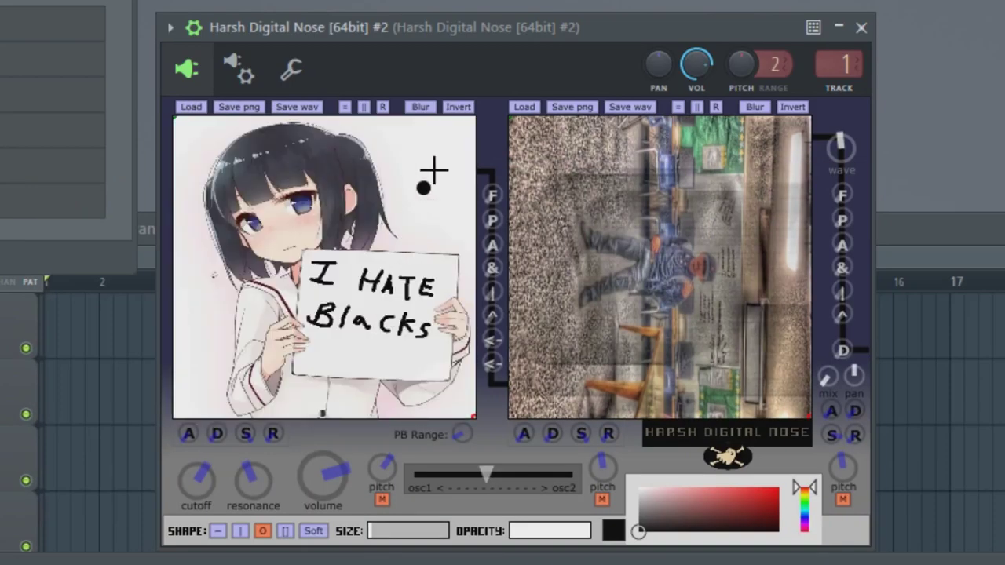
{"action": "left_click", "coordinate": [523, 105]}
{"action": "double_click", "coordinate": [340, 414]}
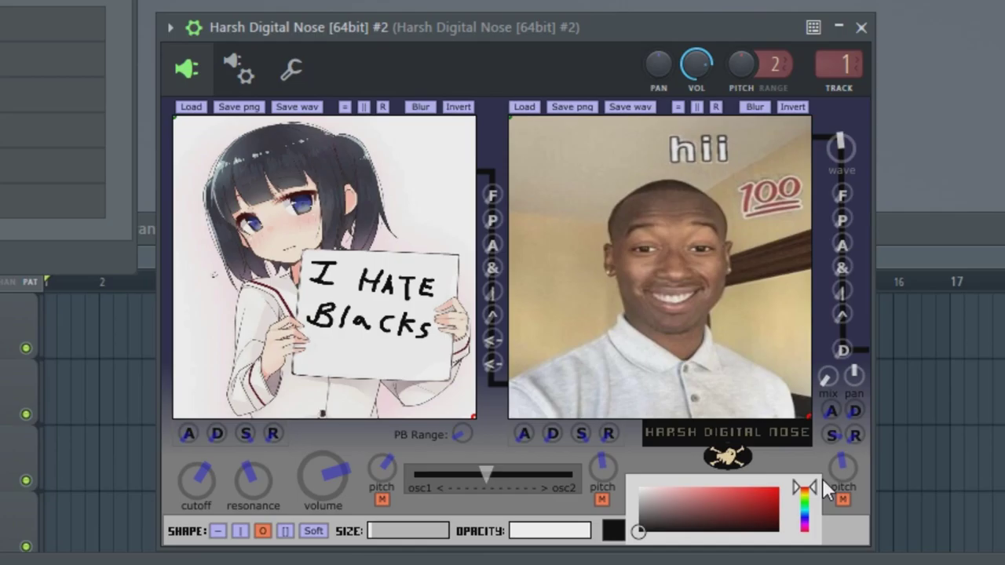
- Scribble in black over the face in the second oscillator's image and write "nice" across the sign in the first
{"action": "mouse_move", "coordinate": [641, 236]}
{"action": "left_mouse_down"}
{"action": "mouse_move", "coordinate": [588, 280]}
{"action": "mouse_move", "coordinate": [556, 251]}
{"action": "left_mouse_up"}
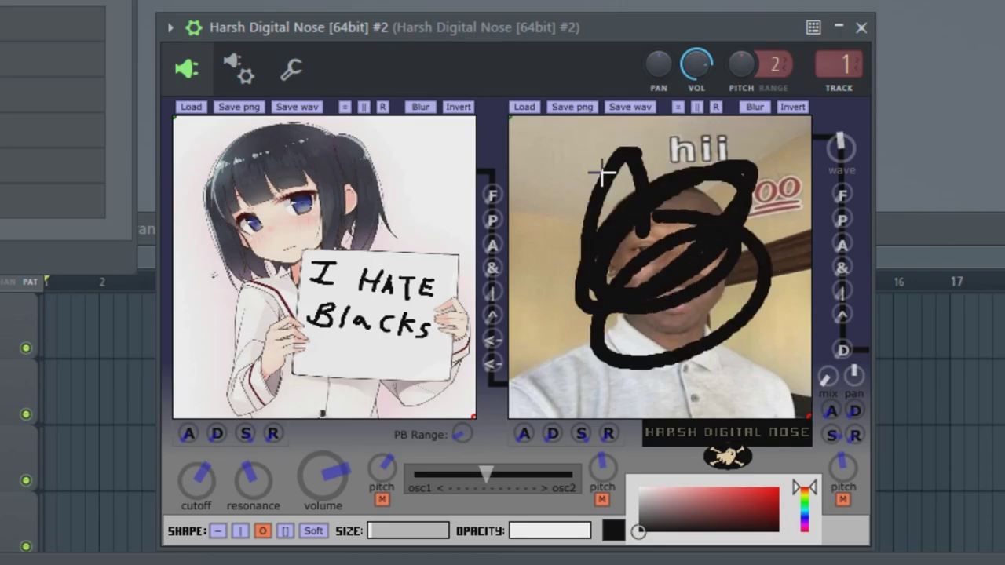
{"action": "mouse_move", "coordinate": [321, 322]}
{"action": "left_mouse_down"}
{"action": "mouse_move", "coordinate": [313, 346]}
{"action": "mouse_move", "coordinate": [322, 306]}
{"action": "mouse_move", "coordinate": [345, 314]}
{"action": "mouse_move", "coordinate": [350, 343]}
{"action": "mouse_move", "coordinate": [379, 355]}
{"action": "mouse_move", "coordinate": [379, 365]}
{"action": "left_mouse_up"}
{"action": "left_click", "coordinate": [383, 291]}
{"action": "mouse_move", "coordinate": [429, 333]}
{"action": "left_mouse_down"}
{"action": "mouse_move", "coordinate": [415, 322]}
{"action": "mouse_move", "coordinate": [413, 361]}
{"action": "mouse_move", "coordinate": [449, 367]}
{"action": "mouse_move", "coordinate": [474, 345]}
{"action": "mouse_move", "coordinate": [472, 370]}
{"action": "mouse_move", "coordinate": [501, 370]}
{"action": "left_mouse_up"}
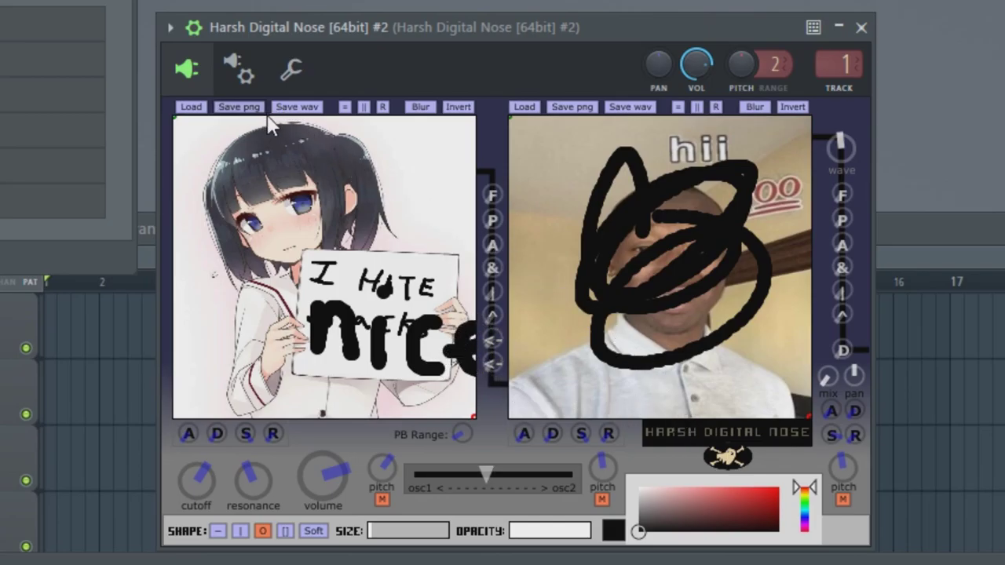
{"action": "mouse_move", "coordinate": [563, 318]}
{"action": "left_mouse_down"}
{"action": "mouse_move", "coordinate": [581, 285]}
{"action": "mouse_move", "coordinate": [541, 328]}
{"action": "mouse_move", "coordinate": [657, 240]}
{"action": "mouse_move", "coordinate": [585, 124]}
{"action": "left_mouse_up"}
- Sweep the oscillator crossfade back and forth between osc1 and osc2, finishing fully on osc1
{"action": "left_click_drag", "start_coordinate": [487, 474], "coordinate": [606, 490]}
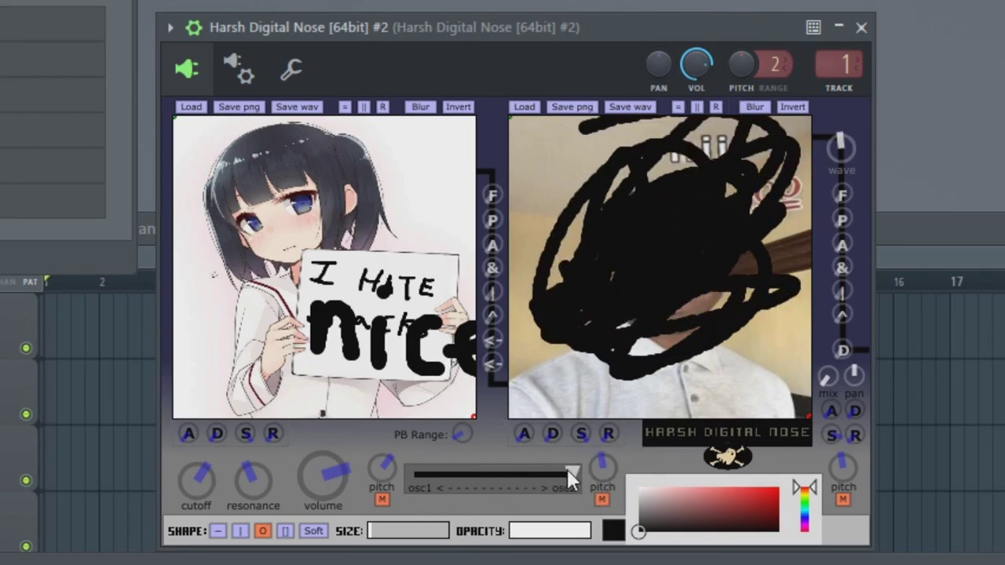
{"action": "left_click_drag", "start_coordinate": [413, 476], "coordinate": [573, 491]}
{"action": "left_click_drag", "start_coordinate": [416, 473], "coordinate": [563, 522]}
- Audition the sound by playing various notes between C7 and C10 on the channel's preview keyboard
{"action": "left_click", "coordinate": [291, 71]}
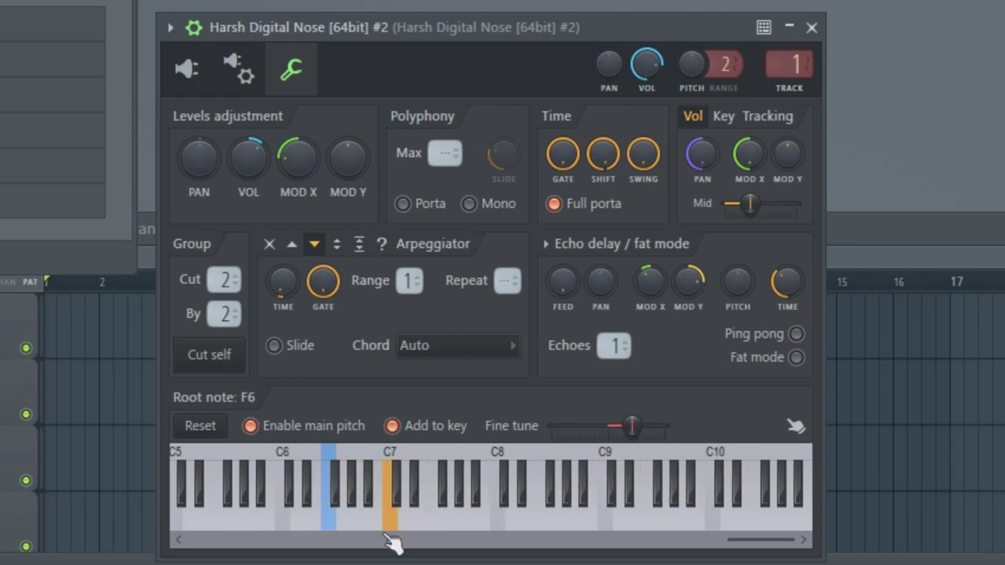
{"action": "left_click", "coordinate": [404, 503]}
{"action": "left_click", "coordinate": [557, 514]}
{"action": "left_click", "coordinate": [720, 487]}
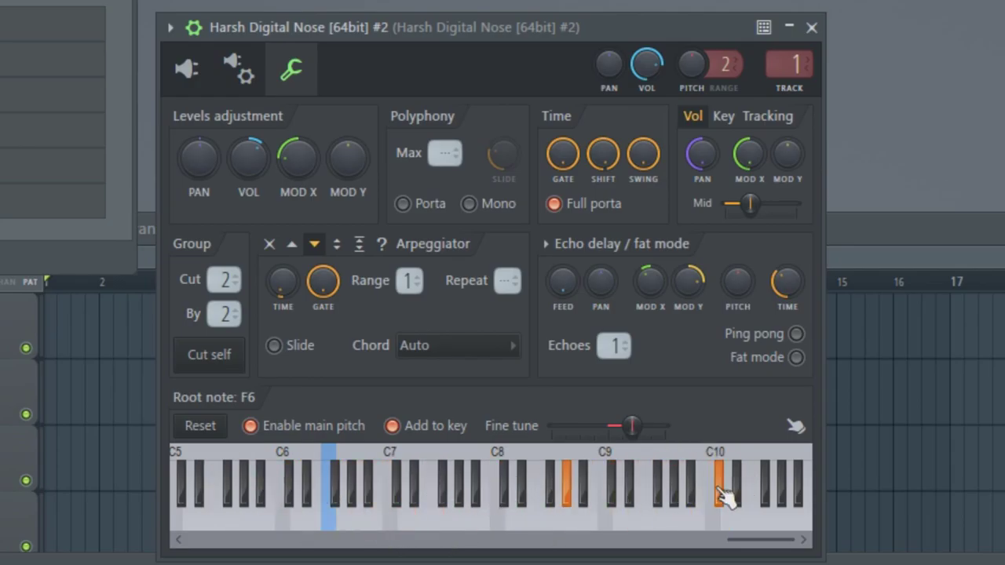
{"action": "left_click", "coordinate": [771, 501]}
{"action": "left_click", "coordinate": [677, 501]}
{"action": "left_click", "coordinate": [560, 509]}
{"action": "left_click", "coordinate": [416, 522]}
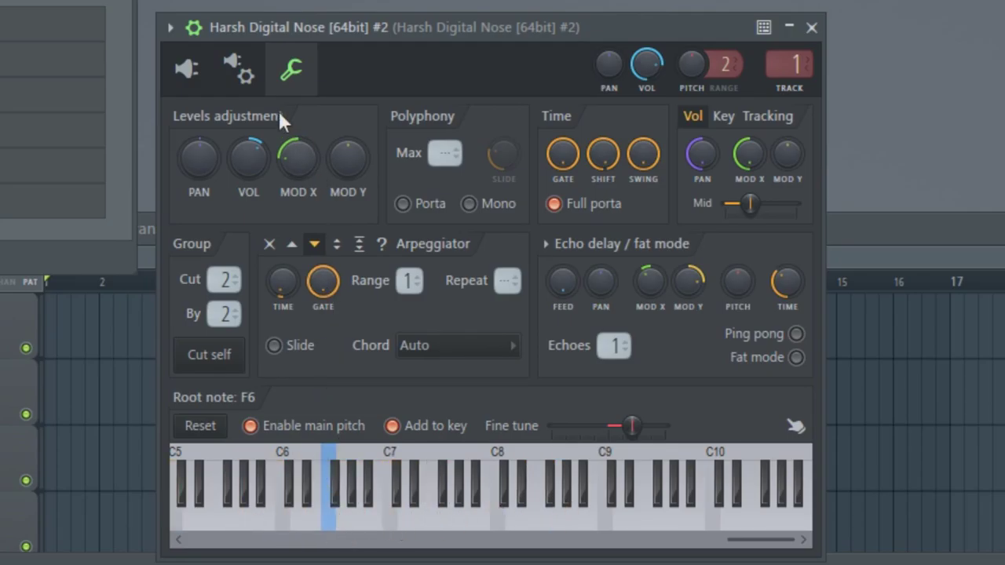
{"action": "left_click", "coordinate": [186, 69]}
{"action": "left_click", "coordinate": [191, 107]}
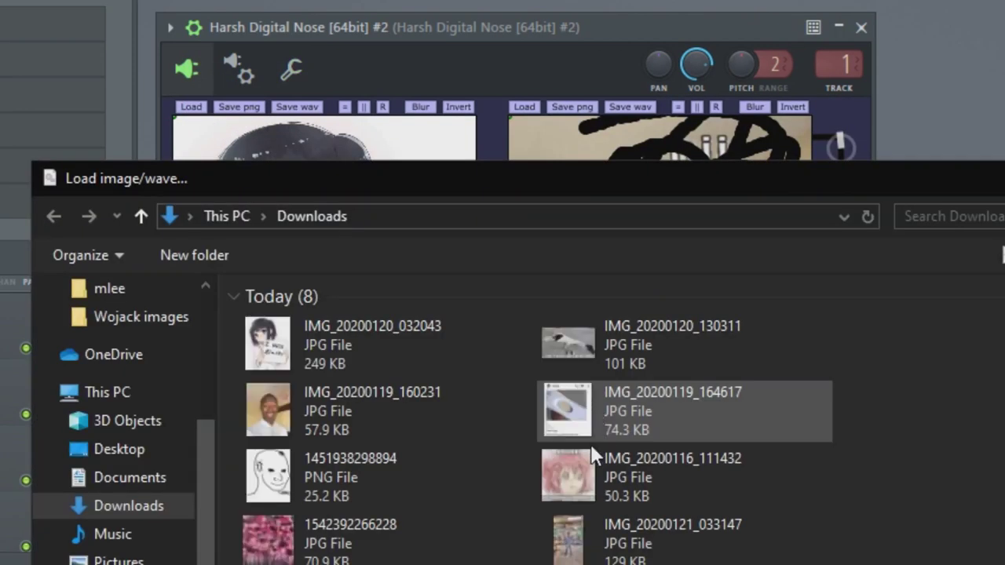
{"action": "double_click", "coordinate": [291, 471]}
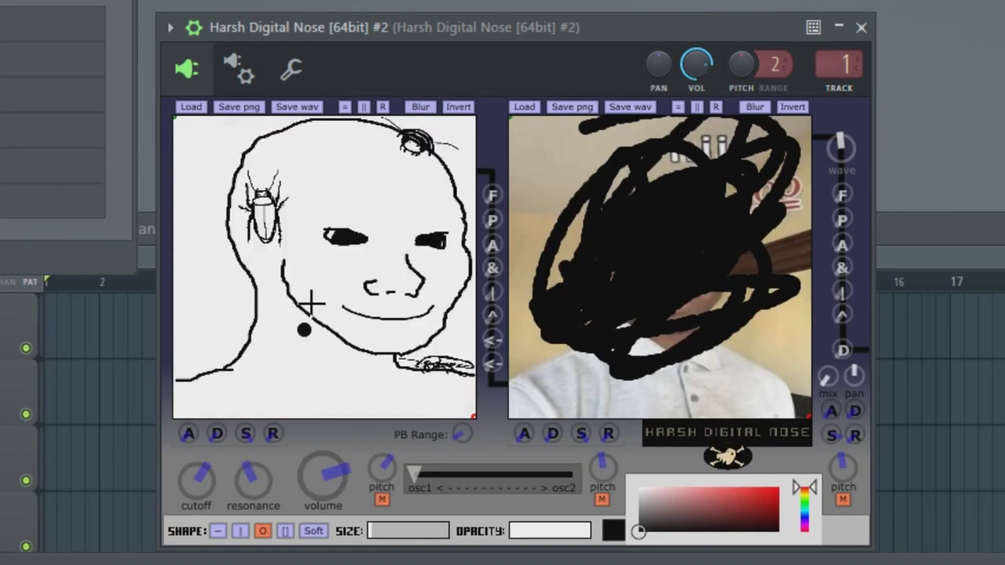
{"action": "left_click", "coordinate": [524, 107]}
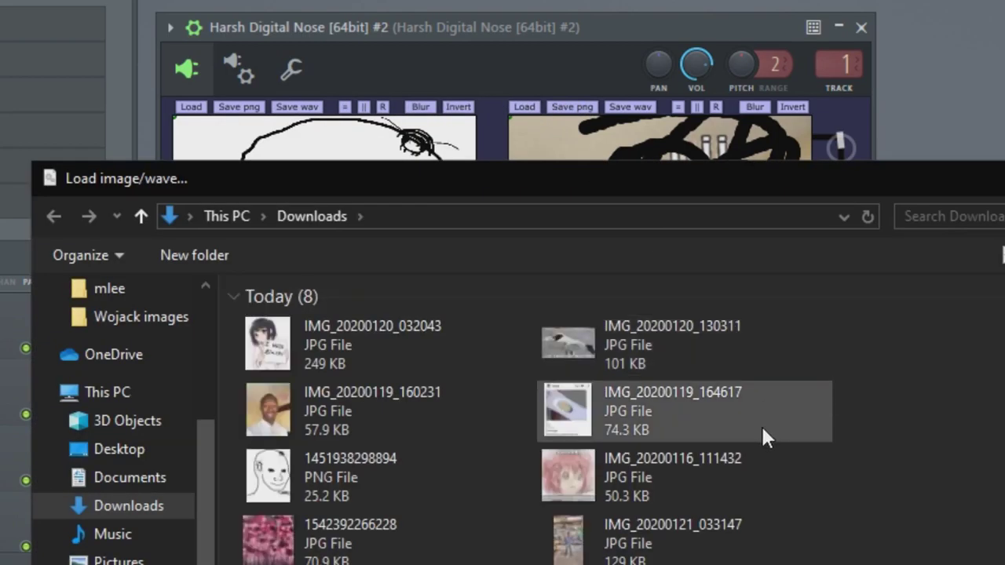
{"action": "double_click", "coordinate": [735, 415]}
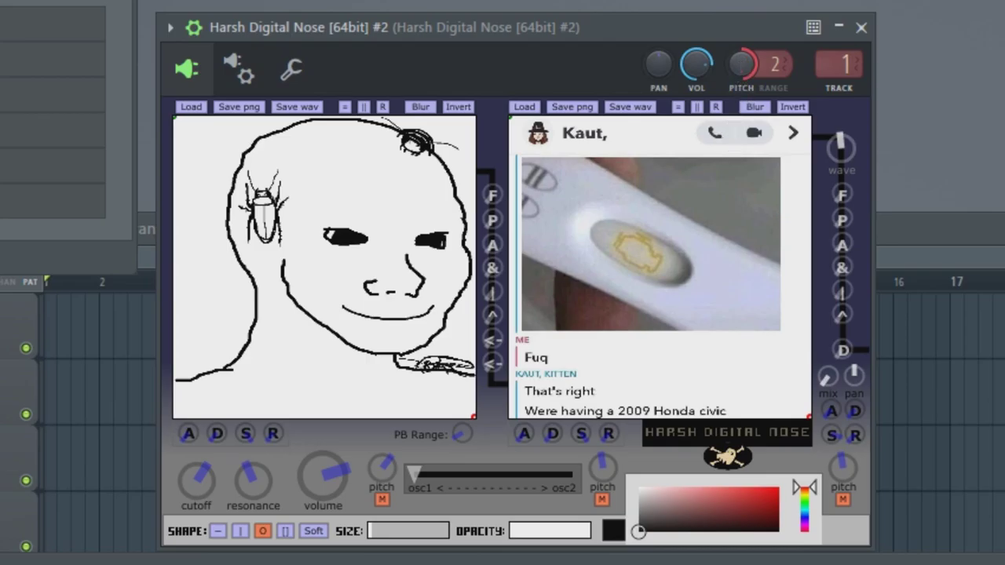
- Set the channel pitch below centre, the wave knob near minimum and the oscillator crossfade about midway
{"action": "mouse_move", "coordinate": [773, 63]}
{"action": "left_mouse_down"}
{"action": "mouse_move", "coordinate": [774, 27]}
{"action": "mouse_move", "coordinate": [776, 44]}
{"action": "left_mouse_up"}
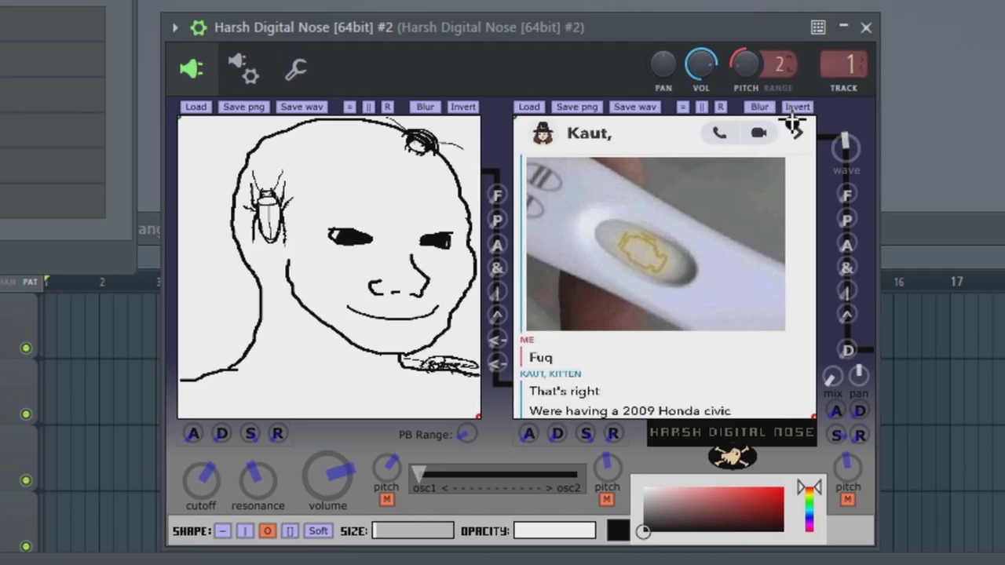
{"action": "left_click_drag", "start_coordinate": [849, 140], "coordinate": [849, 164]}
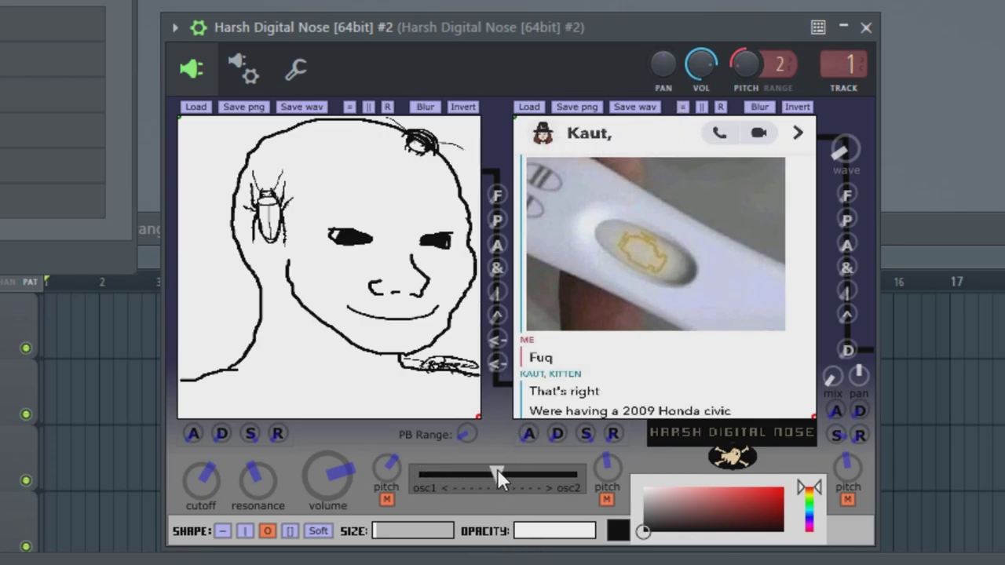
{"action": "left_click_drag", "start_coordinate": [499, 468], "coordinate": [543, 470]}
- Reduce the brush to its smallest size and draw thin black lines and curves around the head and shoulders in the first oscillator's image
{"action": "left_click", "coordinate": [375, 534]}
{"action": "mouse_move", "coordinate": [207, 142]}
{"action": "left_mouse_down"}
{"action": "mouse_move", "coordinate": [205, 176]}
{"action": "mouse_move", "coordinate": [220, 144]}
{"action": "mouse_move", "coordinate": [220, 170]}
{"action": "mouse_move", "coordinate": [242, 155]}
{"action": "mouse_move", "coordinate": [248, 163]}
{"action": "mouse_move", "coordinate": [251, 147]}
{"action": "mouse_move", "coordinate": [314, 143]}
{"action": "mouse_move", "coordinate": [298, 139]}
{"action": "mouse_move", "coordinate": [316, 193]}
{"action": "left_mouse_up"}
{"action": "mouse_move", "coordinate": [359, 128]}
{"action": "left_mouse_down"}
{"action": "mouse_move", "coordinate": [386, 208]}
{"action": "mouse_move", "coordinate": [357, 173]}
{"action": "mouse_move", "coordinate": [446, 150]}
{"action": "left_mouse_up"}
{"action": "mouse_move", "coordinate": [197, 385]}
{"action": "left_mouse_down"}
{"action": "mouse_move", "coordinate": [222, 252]}
{"action": "mouse_move", "coordinate": [288, 352]}
{"action": "mouse_move", "coordinate": [201, 402]}
{"action": "mouse_move", "coordinate": [267, 390]}
{"action": "left_mouse_up"}
{"action": "left_click_drag", "start_coordinate": [314, 341], "coordinate": [291, 416]}
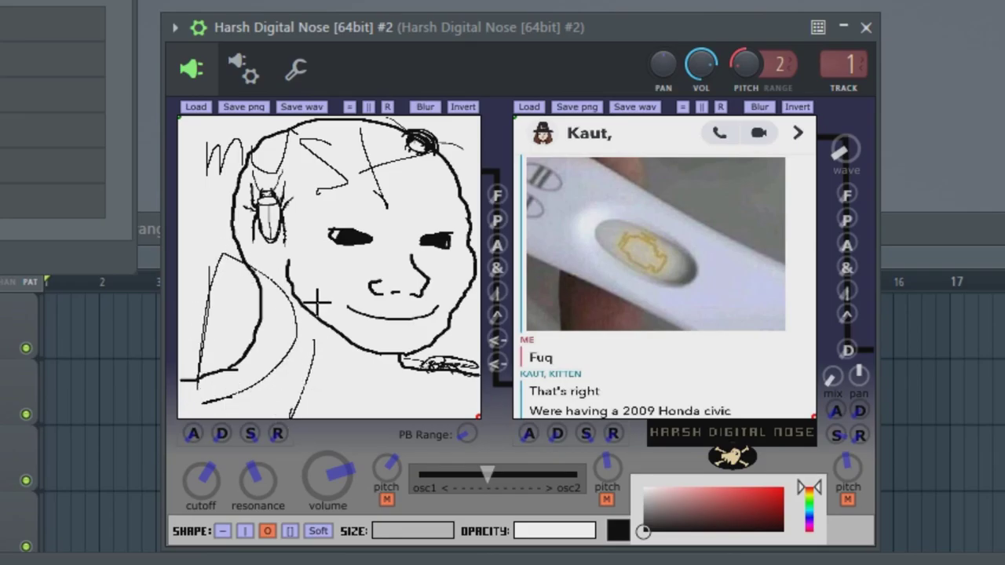
{"action": "left_click_drag", "start_coordinate": [335, 361], "coordinate": [426, 358]}
{"action": "mouse_move", "coordinate": [426, 358]}
{"action": "left_mouse_down"}
{"action": "mouse_move", "coordinate": [320, 364]}
{"action": "mouse_move", "coordinate": [328, 395]}
{"action": "left_mouse_up"}
{"action": "mouse_move", "coordinate": [408, 420]}
{"action": "left_mouse_down"}
{"action": "mouse_move", "coordinate": [459, 404]}
{"action": "mouse_move", "coordinate": [477, 381]}
{"action": "left_mouse_up"}
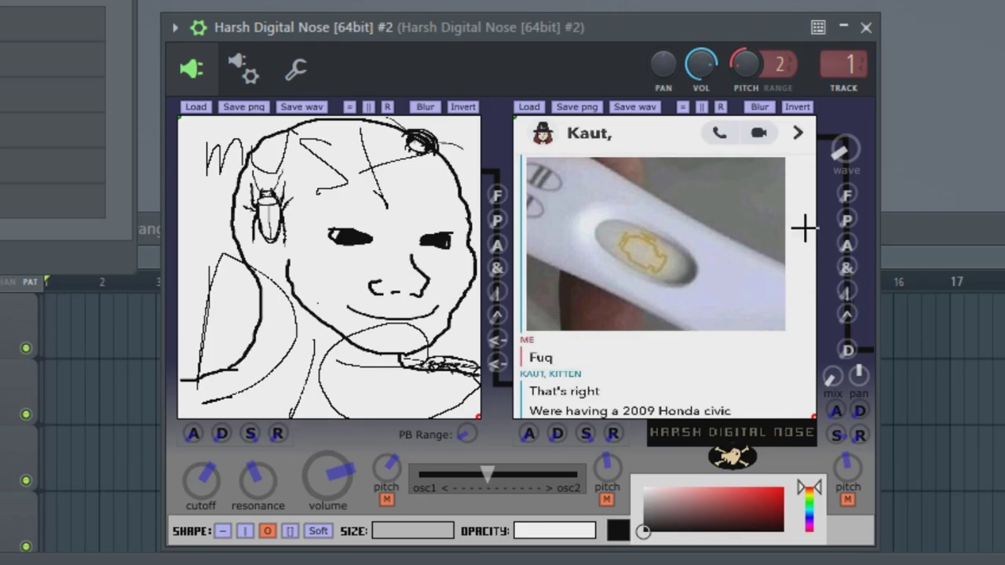
- Circle the yellow engine symbol in the second oscillator's image and write "Bruh" below it
{"action": "mouse_move", "coordinate": [628, 211]}
{"action": "left_mouse_down"}
{"action": "mouse_move", "coordinate": [594, 236]}
{"action": "mouse_move", "coordinate": [607, 281]}
{"action": "mouse_move", "coordinate": [683, 241]}
{"action": "mouse_move", "coordinate": [603, 215]}
{"action": "left_mouse_up"}
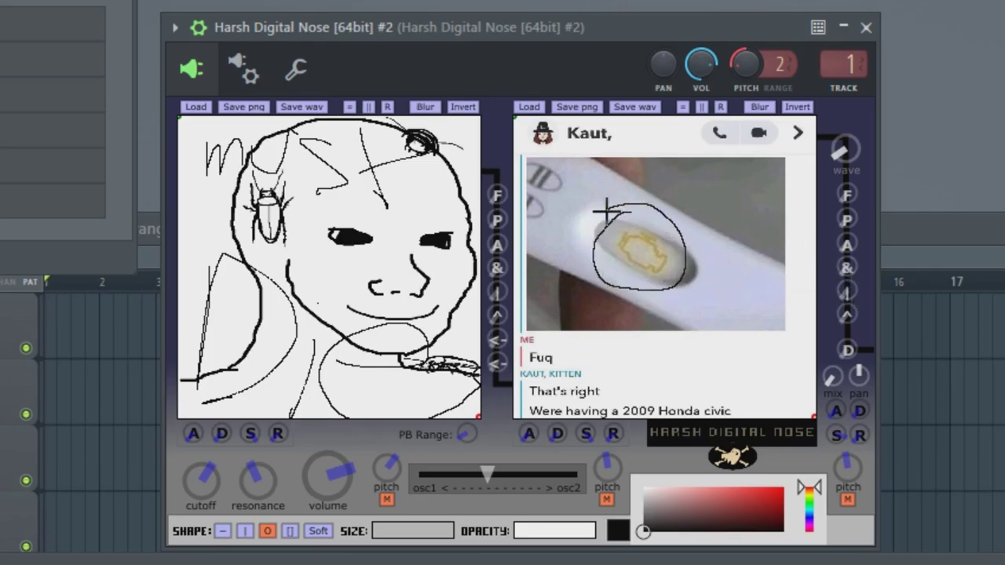
{"action": "mouse_move", "coordinate": [625, 312]}
{"action": "left_mouse_down"}
{"action": "mouse_move", "coordinate": [617, 345]}
{"action": "mouse_move", "coordinate": [652, 304]}
{"action": "mouse_move", "coordinate": [630, 322]}
{"action": "mouse_move", "coordinate": [660, 344]}
{"action": "mouse_move", "coordinate": [594, 353]}
{"action": "left_mouse_up"}
{"action": "mouse_move", "coordinate": [684, 336]}
{"action": "left_mouse_down"}
{"action": "mouse_move", "coordinate": [673, 383]}
{"action": "mouse_move", "coordinate": [714, 357]}
{"action": "mouse_move", "coordinate": [773, 366]}
{"action": "mouse_move", "coordinate": [773, 403]}
{"action": "left_mouse_up"}
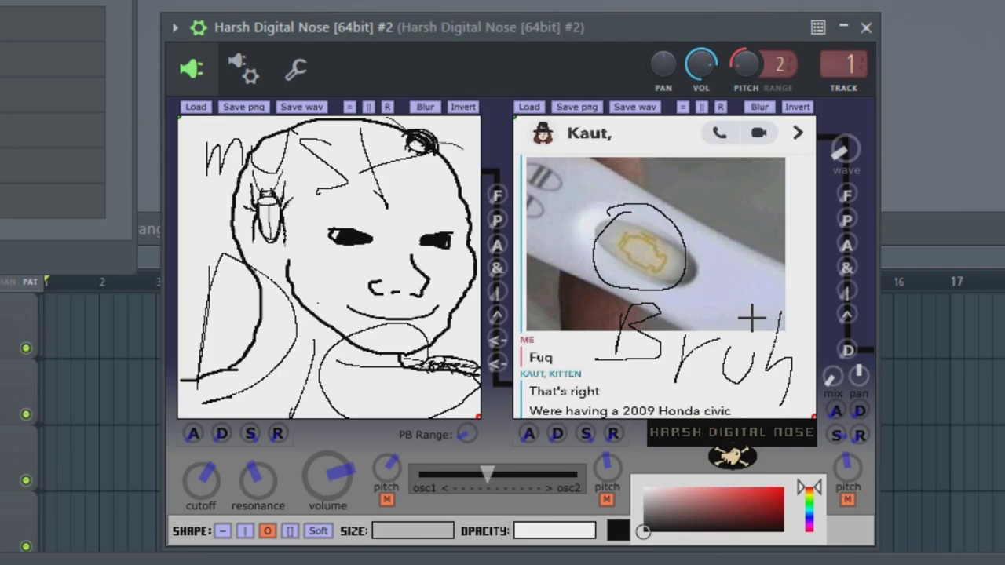
- Set the channel's echo delay to 10 echoes with fat mode and ping pong enabled
{"action": "left_click", "coordinate": [308, 70]}
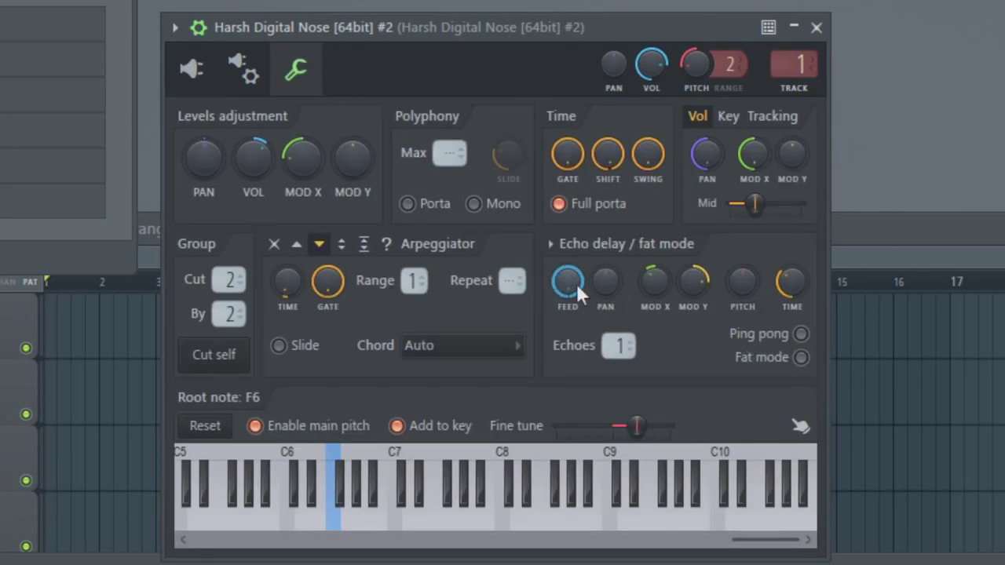
{"action": "left_click_drag", "start_coordinate": [624, 346], "coordinate": [624, 322]}
{"action": "left_click", "coordinate": [801, 358]}
{"action": "left_click", "coordinate": [799, 337]}
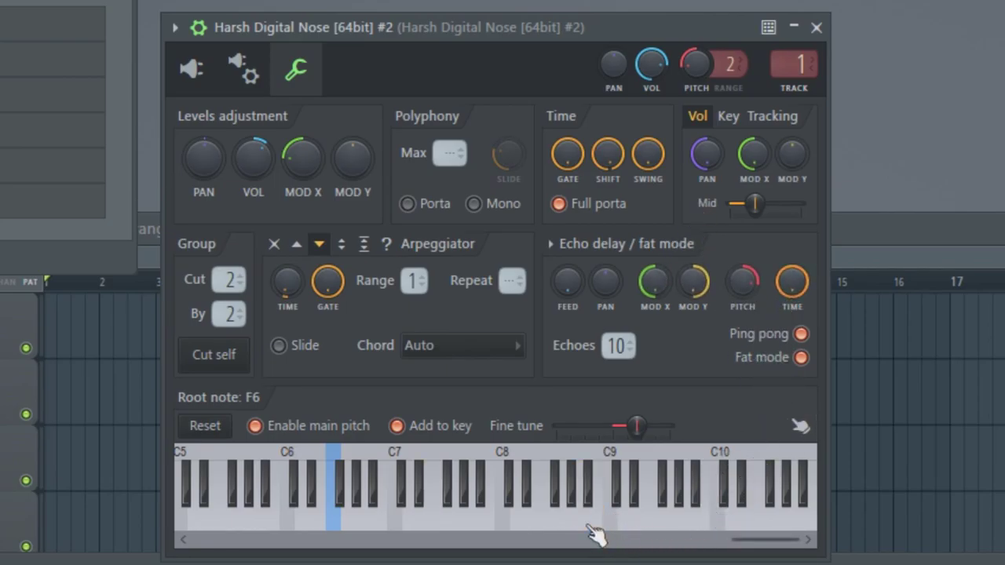
- Switch to the key tracking controls, raise the echo feed to maximum and audition several notes on the keyboard
{"action": "left_click", "coordinate": [728, 116]}
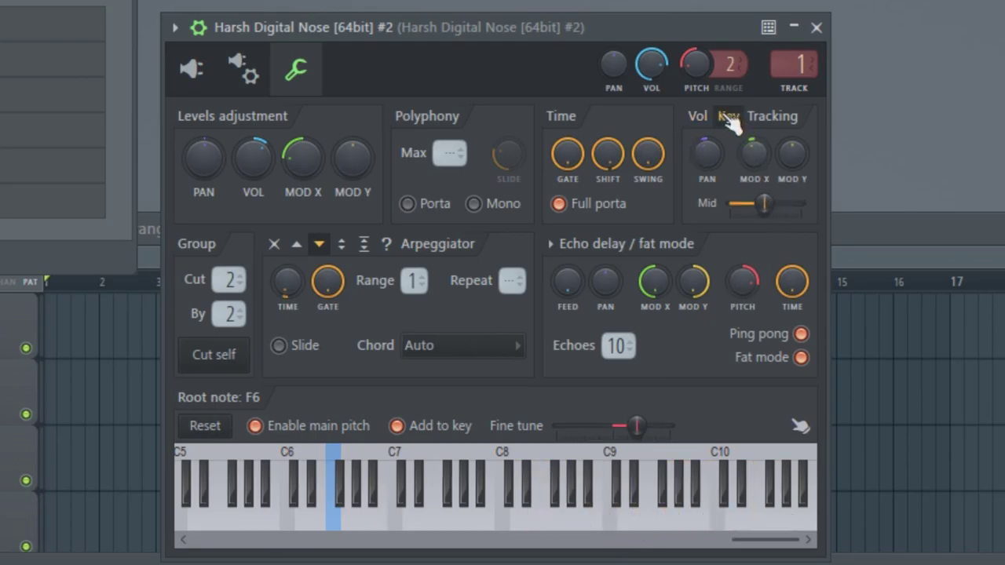
{"action": "left_click", "coordinate": [506, 504]}
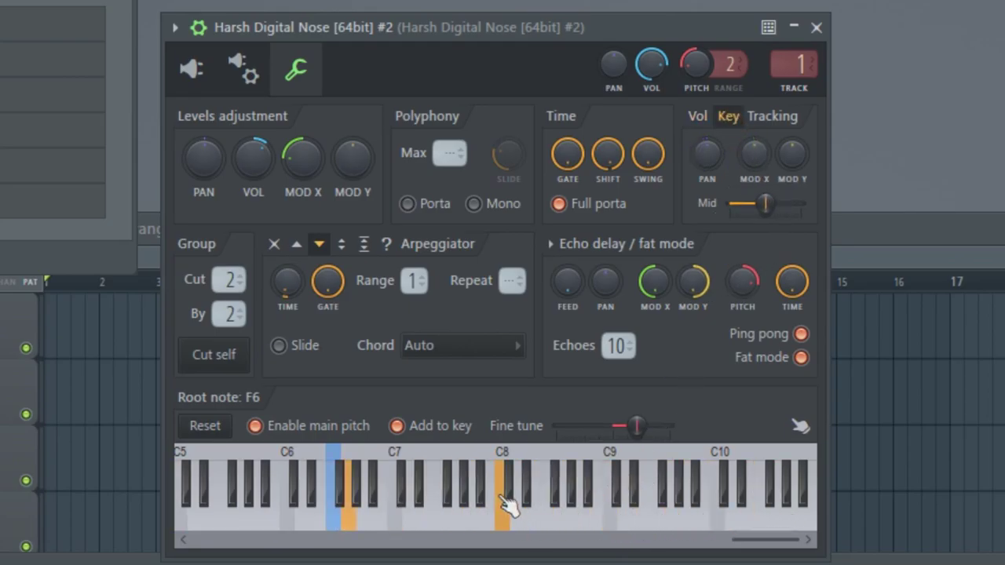
{"action": "scroll", "coordinate": [567, 303], "scroll_direction": "up", "scroll_amount": 5}
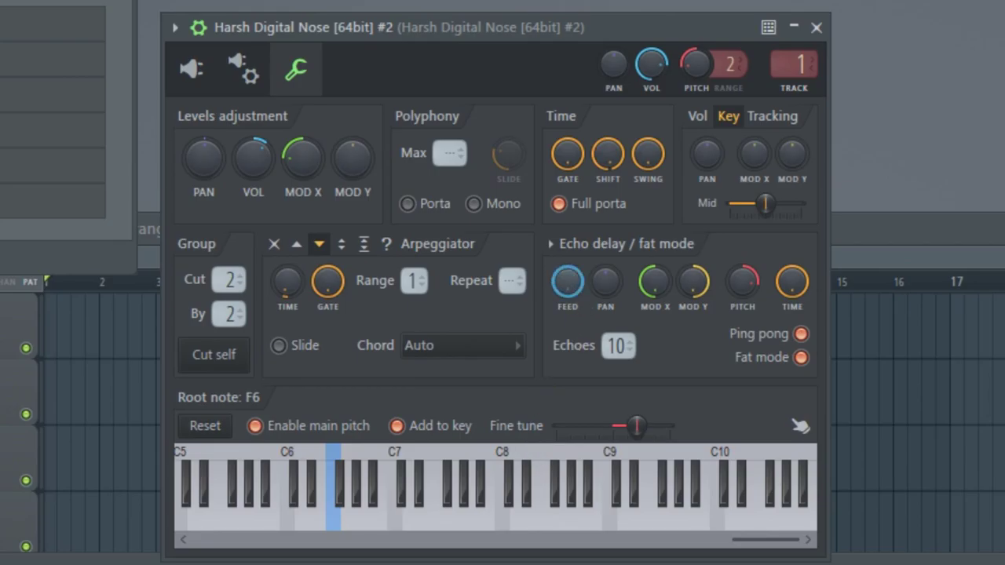
{"action": "left_click", "coordinate": [530, 469]}
{"action": "left_click", "coordinate": [598, 479]}
{"action": "left_click", "coordinate": [738, 477]}
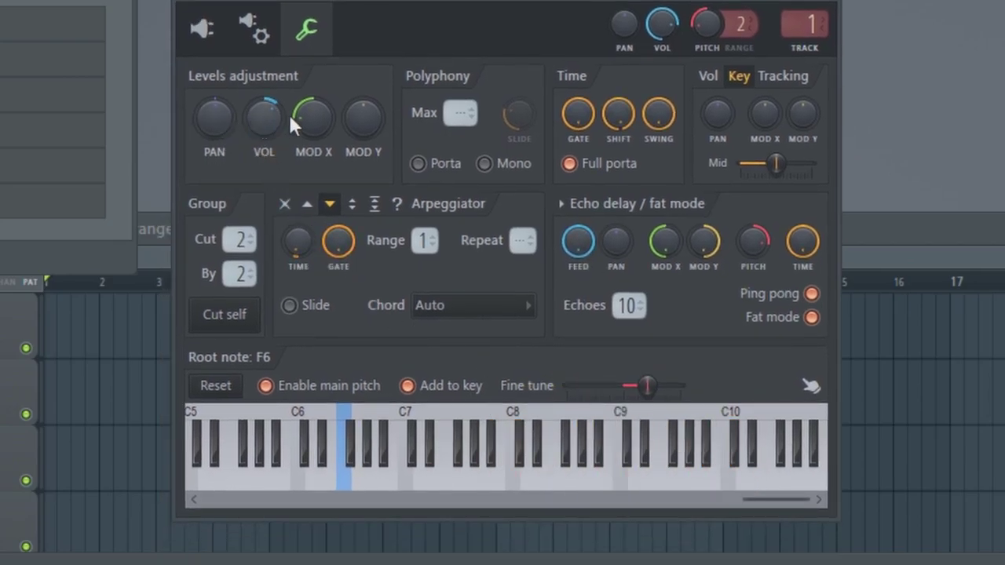
- Return to the synth's image editor and invert the first oscillator's image
{"action": "left_click", "coordinate": [251, 32]}
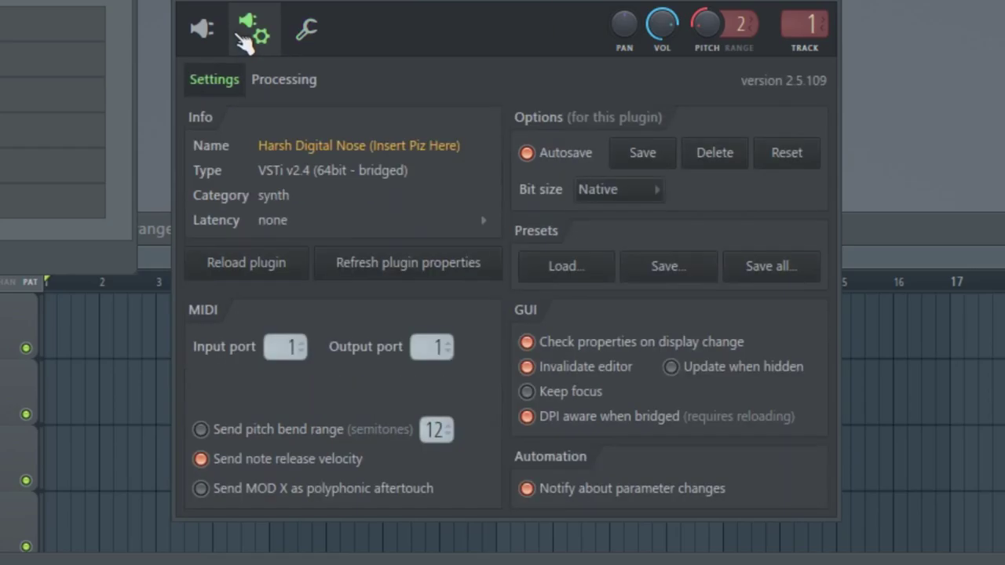
{"action": "left_click", "coordinate": [204, 30]}
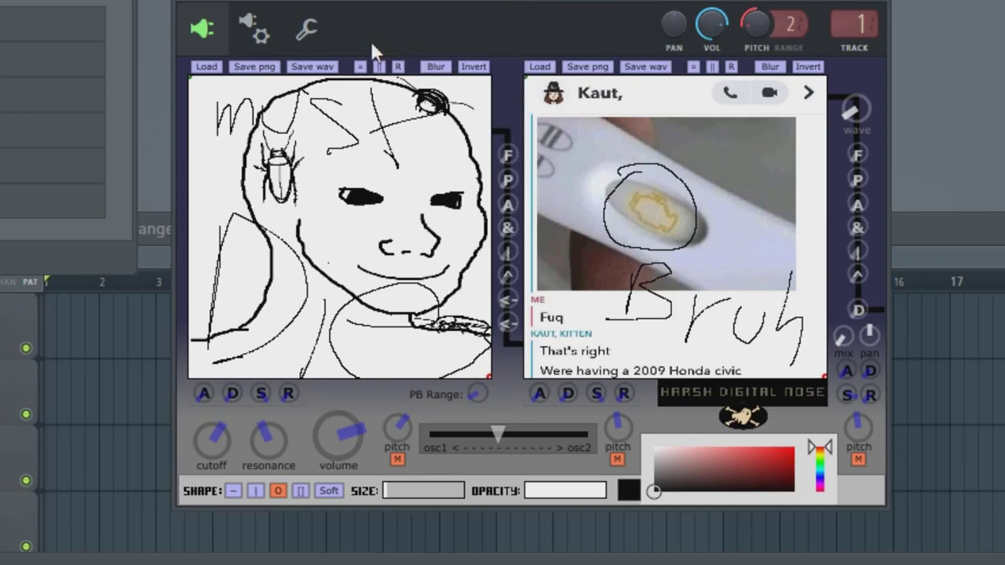
{"action": "left_click", "coordinate": [476, 66]}
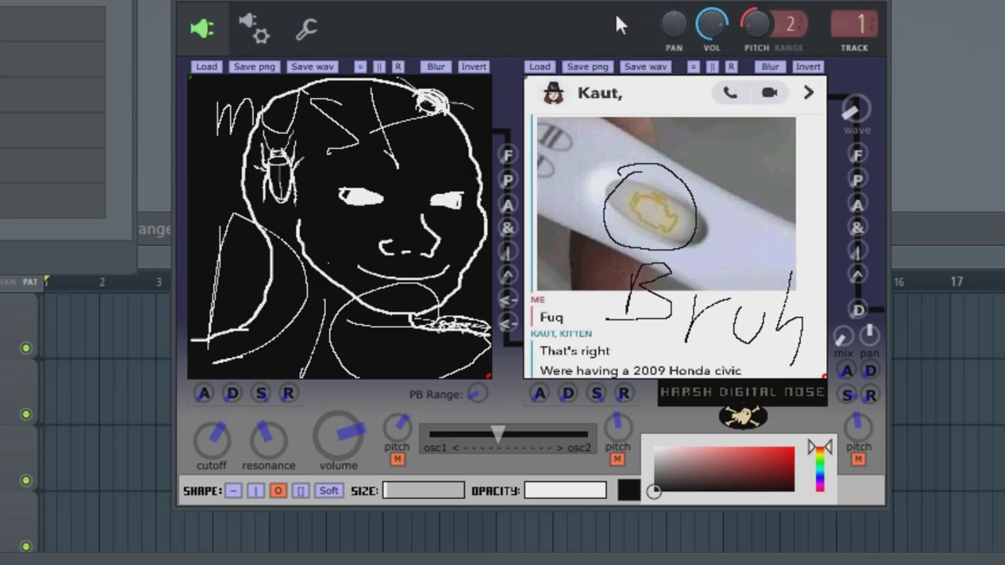
- Set the channel arpeggiator to repeat 3 and range 2 with slide enabled, and audition a note
{"action": "left_click", "coordinate": [259, 31]}
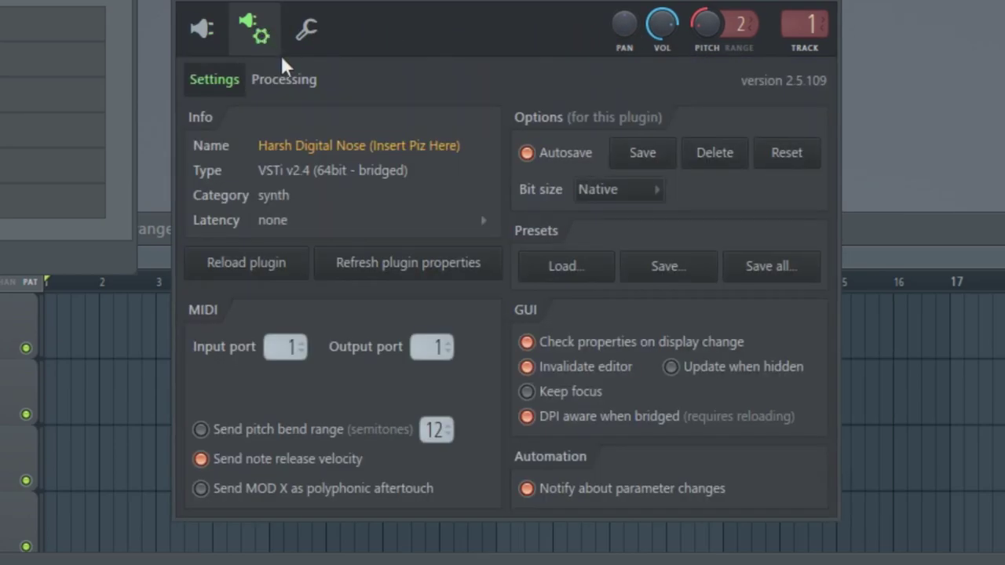
{"action": "left_click", "coordinate": [306, 45]}
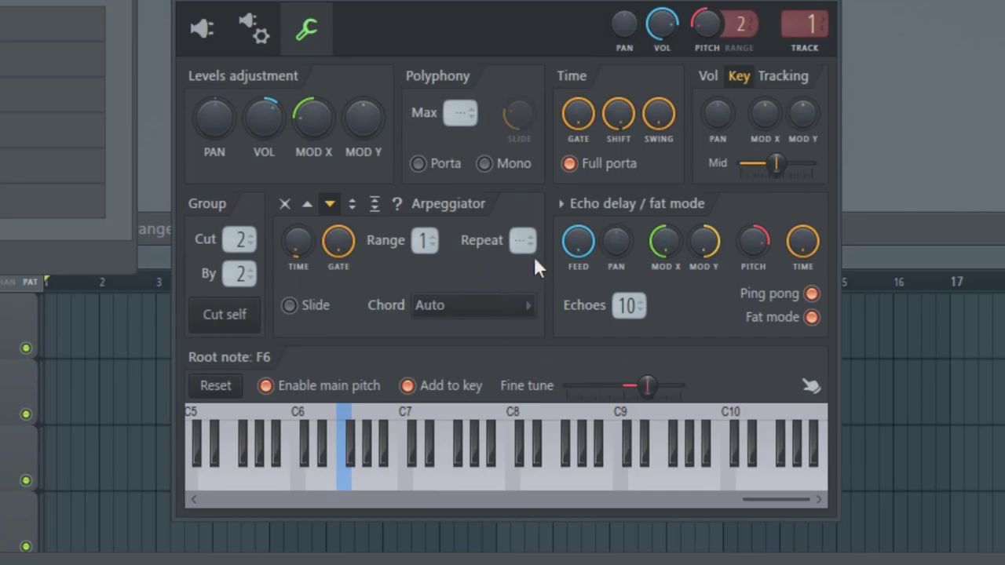
{"action": "left_click_drag", "start_coordinate": [523, 241], "coordinate": [529, 245]}
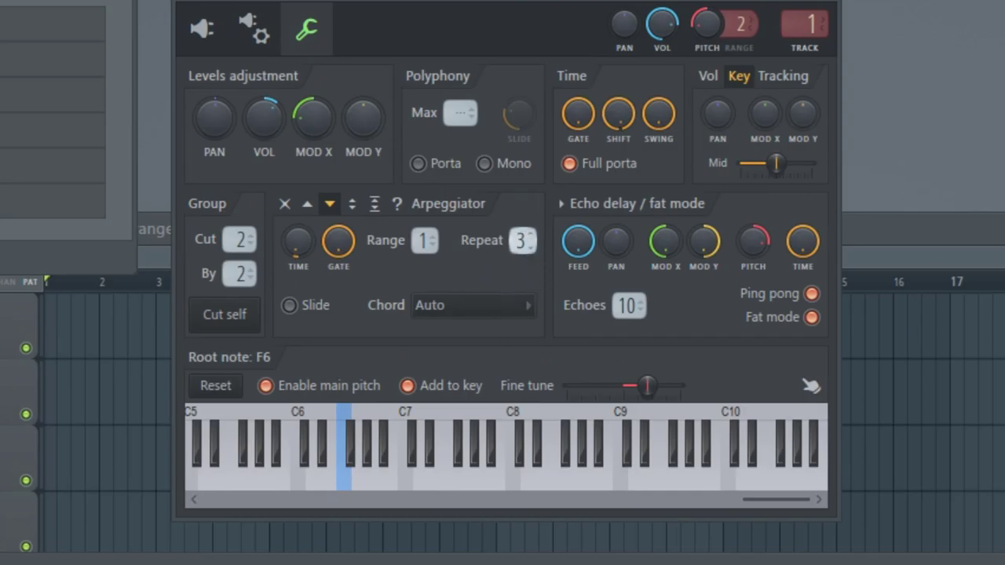
{"action": "left_click_drag", "start_coordinate": [424, 241], "coordinate": [424, 233]}
{"action": "left_click", "coordinate": [318, 306]}
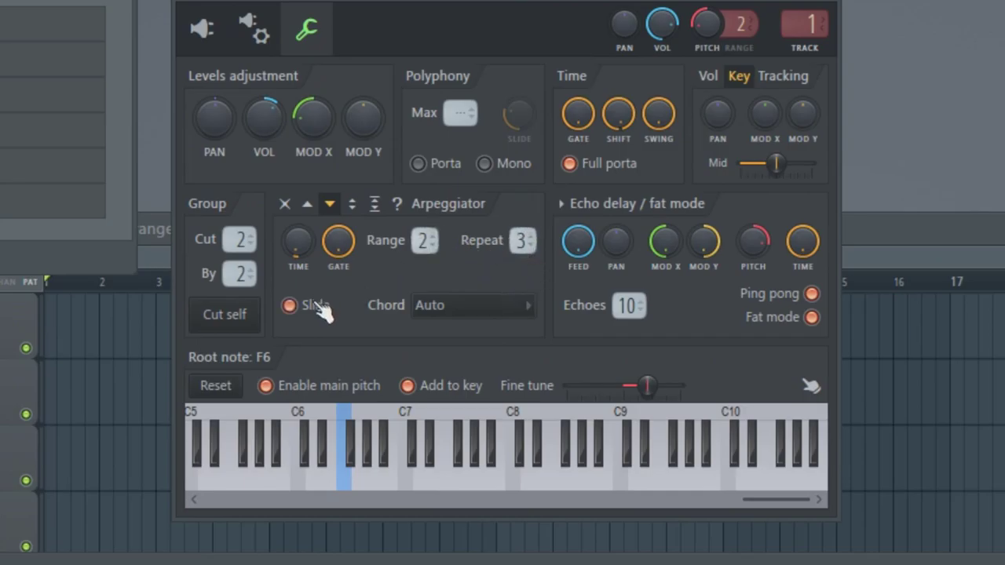
{"action": "left_click", "coordinate": [317, 483]}
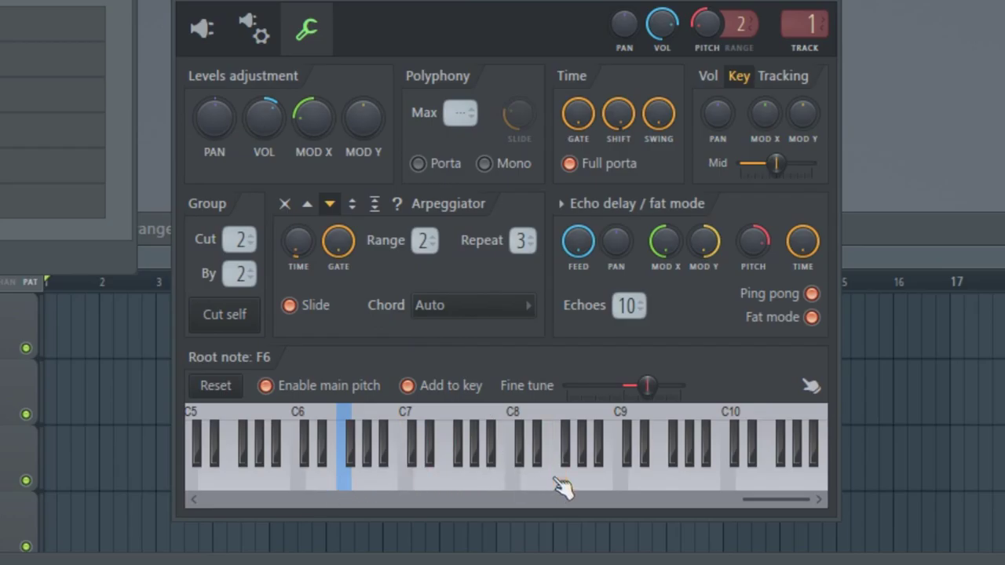
- Turn the arpeggiator time to maximum, the gate to minimum and clear the range, auditioning notes between changes
{"action": "left_click_drag", "start_coordinate": [428, 242], "coordinate": [428, 252]}
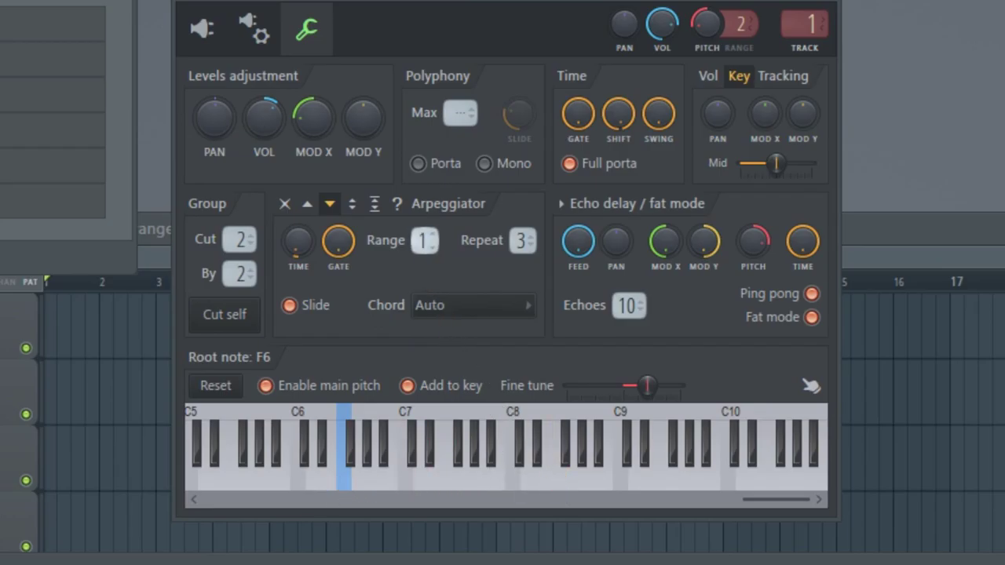
{"action": "left_click_drag", "start_coordinate": [297, 242], "coordinate": [298, 228]}
{"action": "left_click", "coordinate": [392, 487]}
{"action": "left_click", "coordinate": [297, 488]}
{"action": "left_click_drag", "start_coordinate": [364, 274], "coordinate": [364, 314]}
{"action": "left_click", "coordinate": [431, 459]}
{"action": "left_click", "coordinate": [578, 475]}
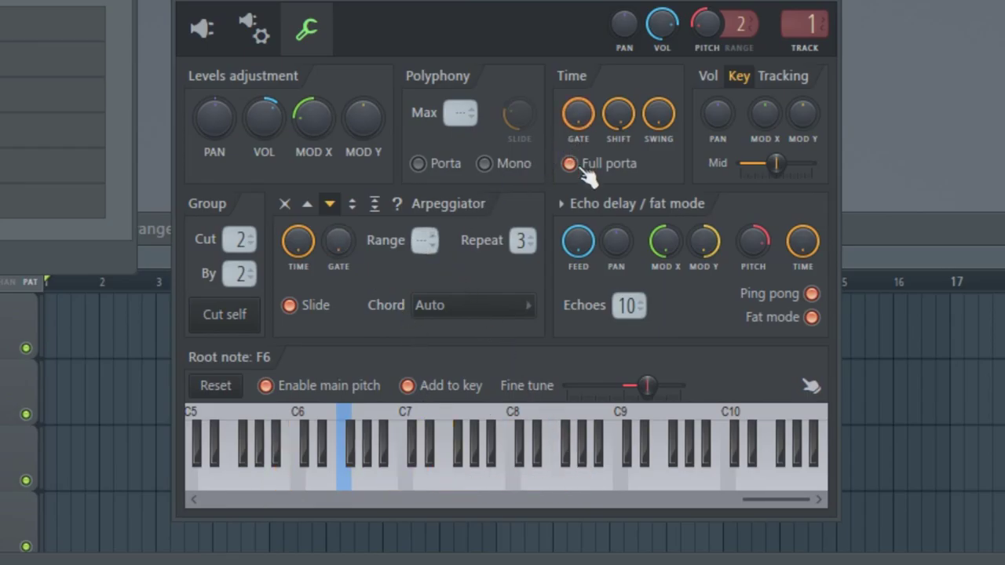
- Set the echo delay to 3 echoes and audition a note
{"action": "left_click", "coordinate": [565, 203]}
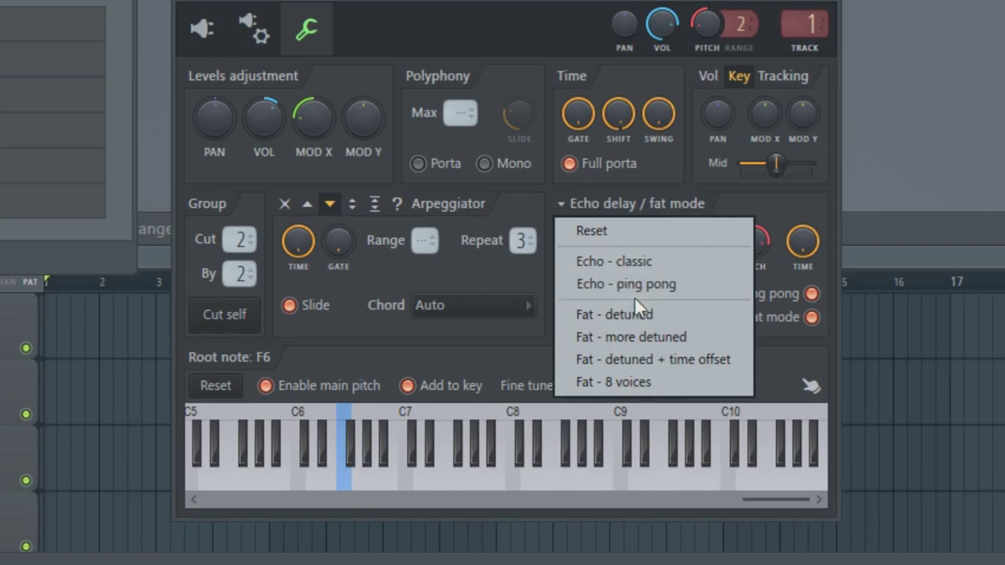
{"action": "left_click", "coordinate": [653, 192]}
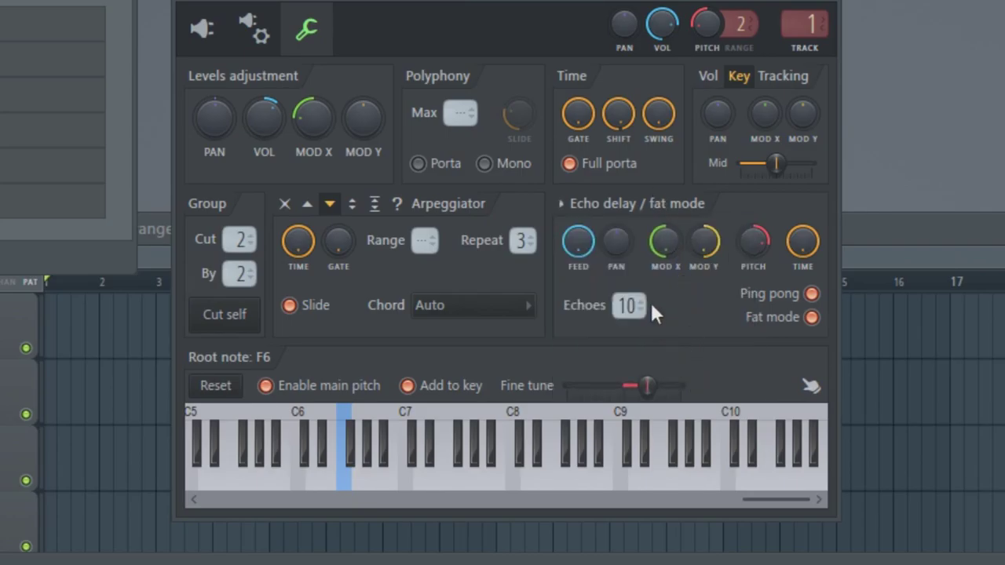
{"action": "left_click_drag", "start_coordinate": [630, 305], "coordinate": [643, 369]}
{"action": "left_click", "coordinate": [640, 480]}
- Set the channel's root note to C#5 and audition keys around it
{"action": "left_click", "coordinate": [310, 387]}
{"action": "left_click", "coordinate": [424, 500]}
{"action": "left_click", "coordinate": [414, 469]}
{"action": "left_click", "coordinate": [436, 393]}
{"action": "right_click", "coordinate": [547, 454]}
{"action": "left_click", "coordinate": [552, 475]}
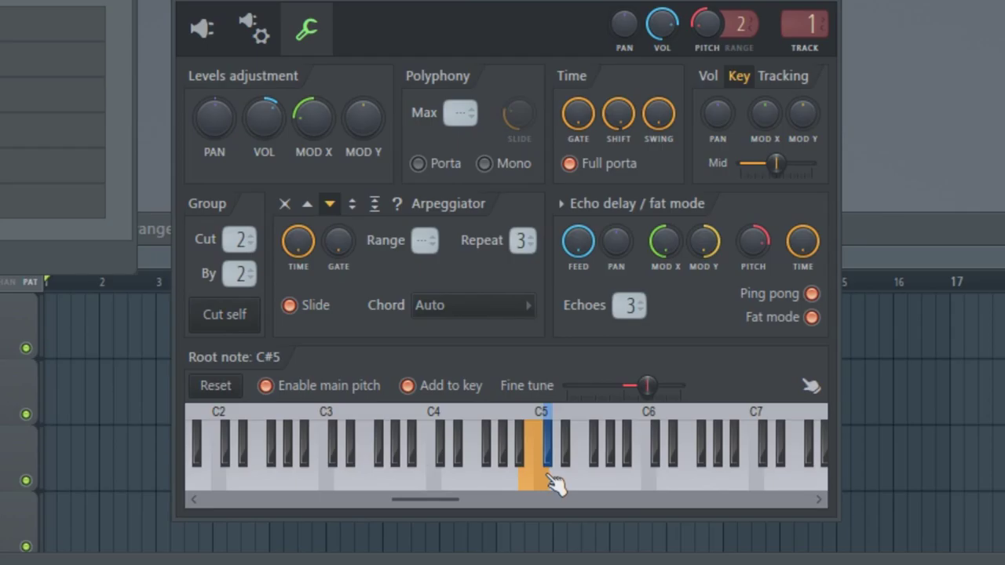
- Centre the channel's fine tune and audition several keys around C4 to C5
{"action": "left_click_drag", "start_coordinate": [646, 386], "coordinate": [625, 388]}
{"action": "left_click", "coordinate": [587, 479]}
{"action": "left_click", "coordinate": [530, 488]}
{"action": "left_click", "coordinate": [518, 491]}
{"action": "left_click", "coordinate": [449, 483]}
- Set the echo delay to 10 echoes and audition high and low notes across the keyboard
{"action": "scroll", "coordinate": [627, 307], "scroll_direction": "up", "scroll_amount": 7}
{"action": "left_click", "coordinate": [639, 473]}
{"action": "left_click", "coordinate": [711, 480]}
{"action": "left_click", "coordinate": [662, 483]}
{"action": "left_click", "coordinate": [395, 477]}
{"action": "left_click", "coordinate": [267, 477]}
{"action": "left_click", "coordinate": [195, 476]}
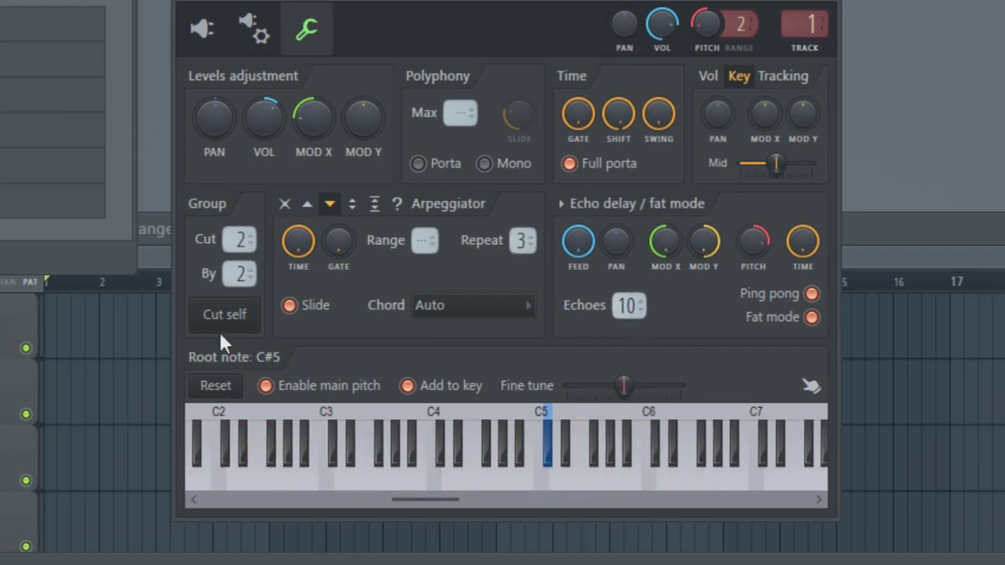
- Audition a low note, then change the root note to E4 and on to B6
{"action": "left_click", "coordinate": [338, 466]}
{"action": "right_click", "coordinate": [465, 471]}
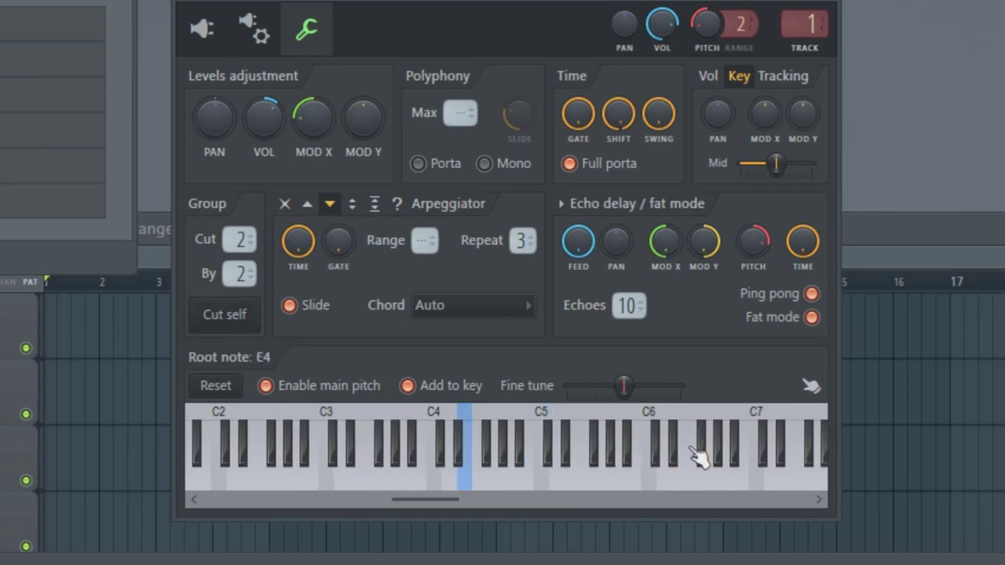
{"action": "right_click", "coordinate": [742, 467]}
- Start playback, shift the key tracking midpoint slightly, and turn off full porta and ping pong
{"action": "key", "text": "space"}
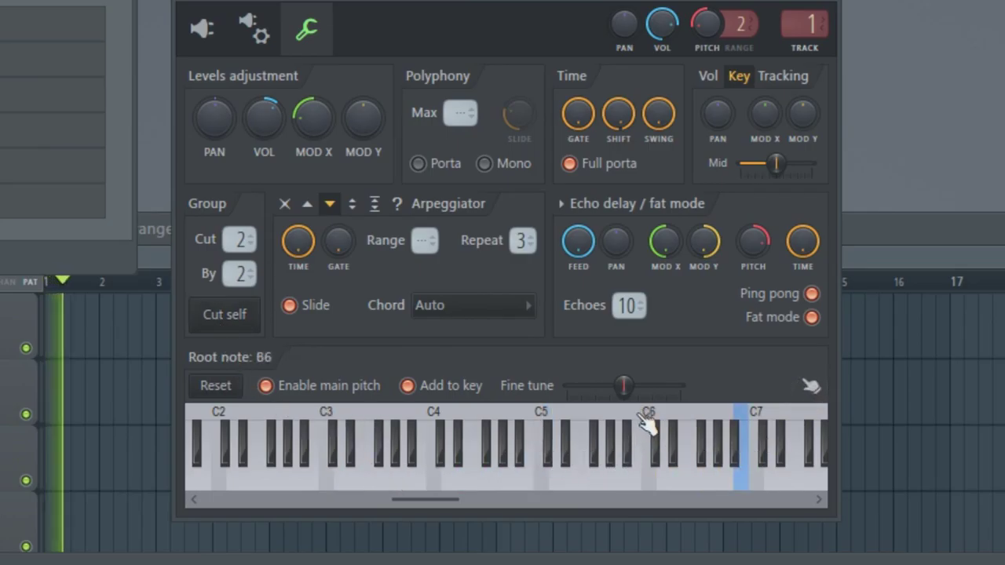
{"action": "left_click_drag", "start_coordinate": [775, 163], "coordinate": [774, 174]}
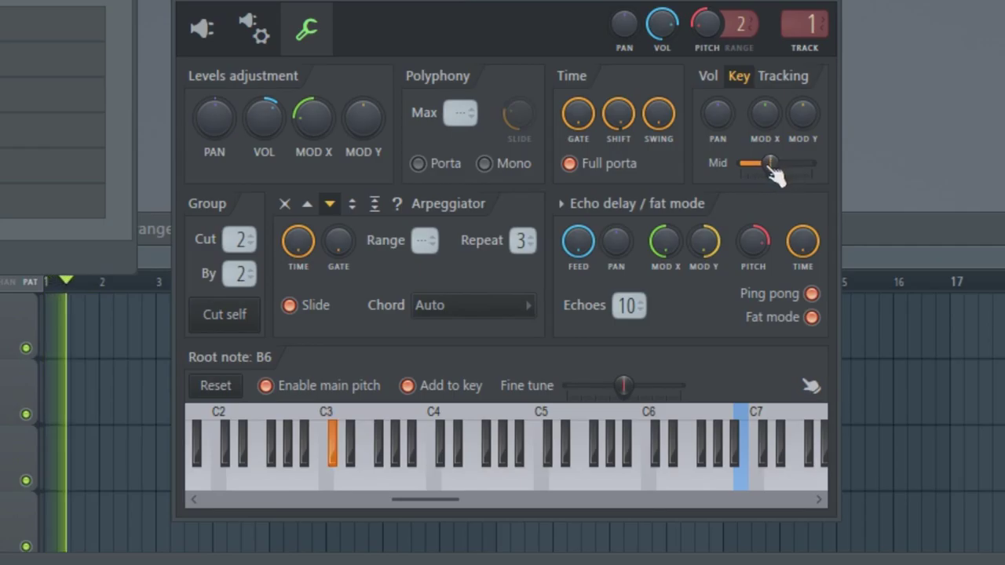
{"action": "left_click", "coordinate": [578, 165]}
{"action": "left_click", "coordinate": [811, 293]}
{"action": "left_click", "coordinate": [812, 317]}
{"action": "left_click", "coordinate": [812, 317]}
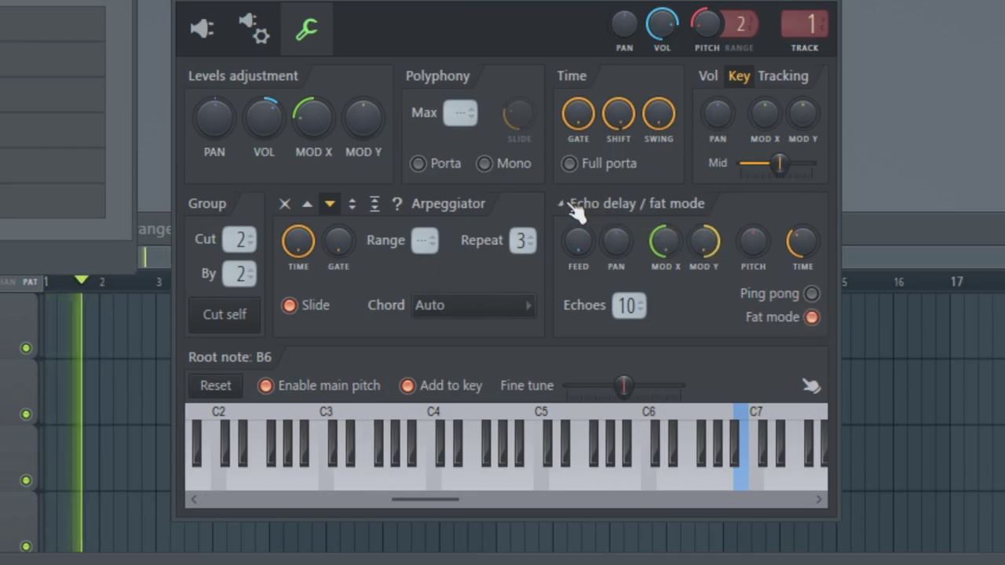
- Reset the echo delay, apply the "Fat - detuned + time offset" preset and set the echoes to 10
{"action": "left_click", "coordinate": [559, 201]}
{"action": "left_click", "coordinate": [601, 231]}
{"action": "left_click", "coordinate": [570, 209]}
{"action": "left_click", "coordinate": [645, 359]}
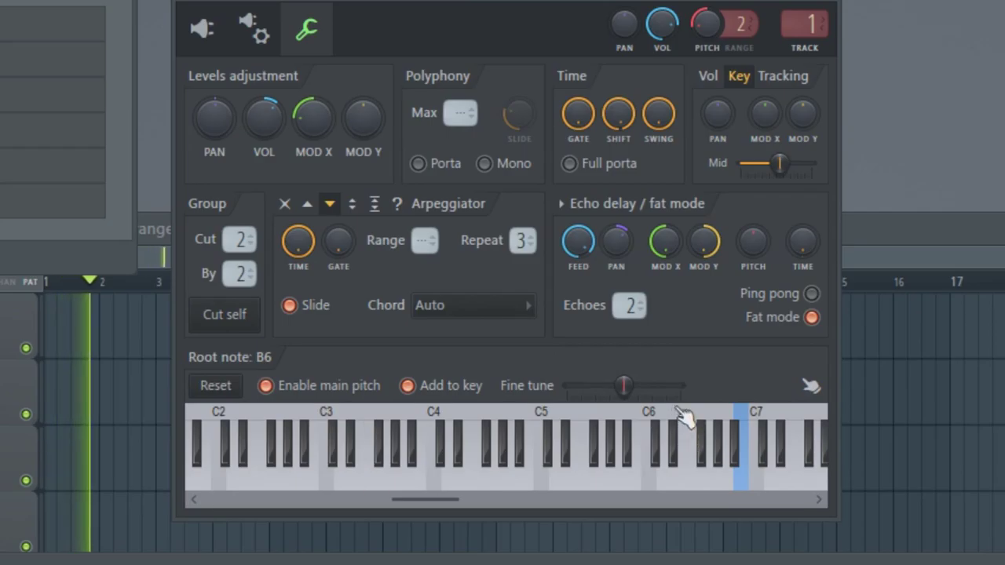
{"action": "left_click_drag", "start_coordinate": [629, 306], "coordinate": [628, 274]}
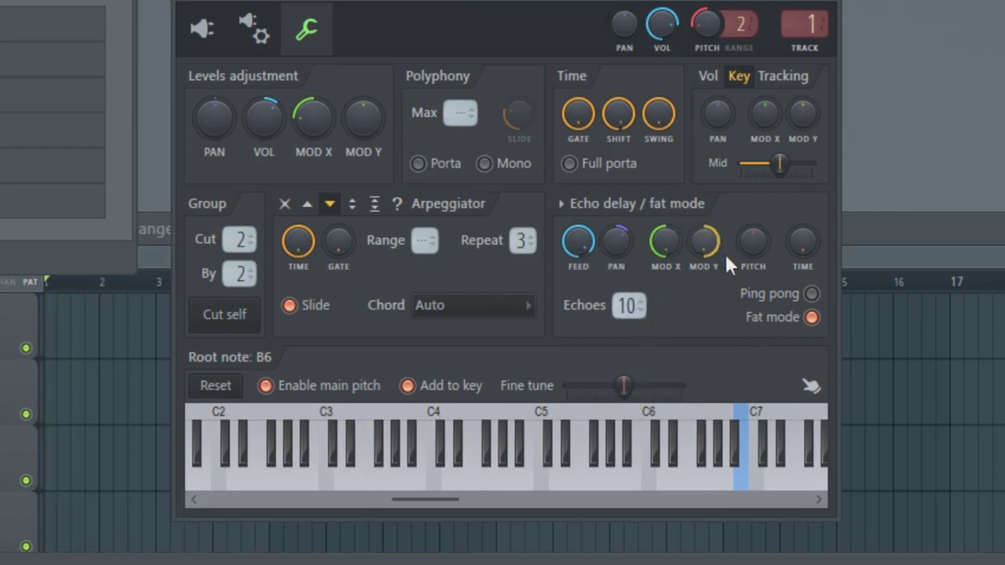
- Show the volume tracking controls, then set the level adjustment Mod X slightly above centre and Mod Y below centre
{"action": "left_click", "coordinate": [709, 77]}
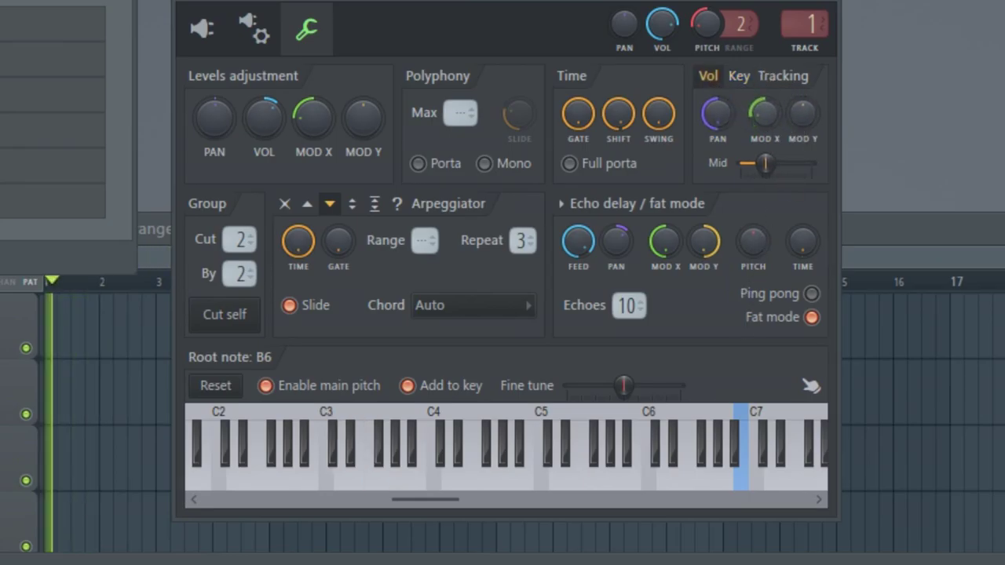
{"action": "left_click_drag", "start_coordinate": [312, 118], "coordinate": [303, 152]}
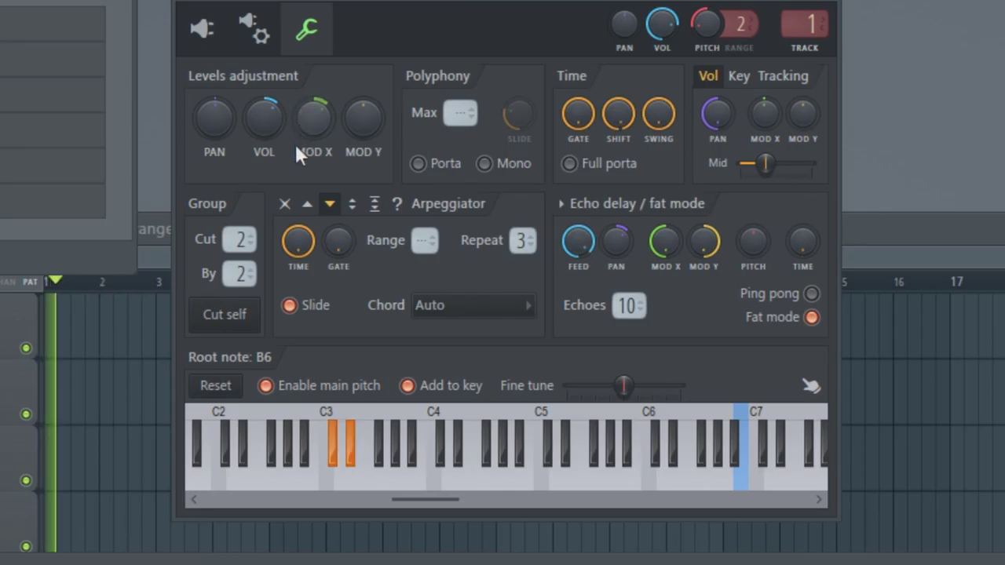
{"action": "left_click_drag", "start_coordinate": [363, 116], "coordinate": [385, 172]}
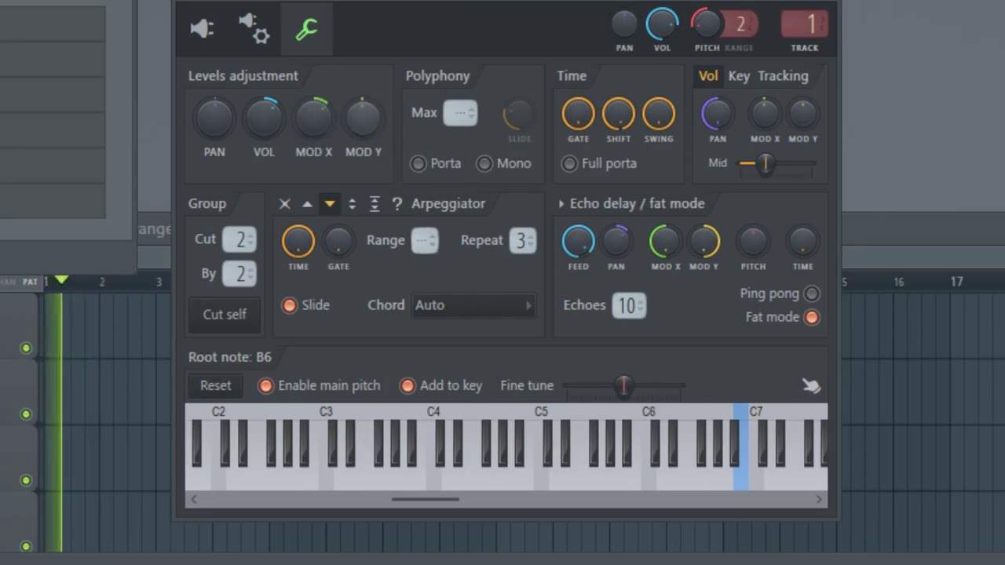
- Reset the root note, audition low keys, try A3 as the root and settle on B2
{"action": "left_click", "coordinate": [234, 479]}
{"action": "left_click", "coordinate": [222, 388]}
{"action": "left_click", "coordinate": [290, 477]}
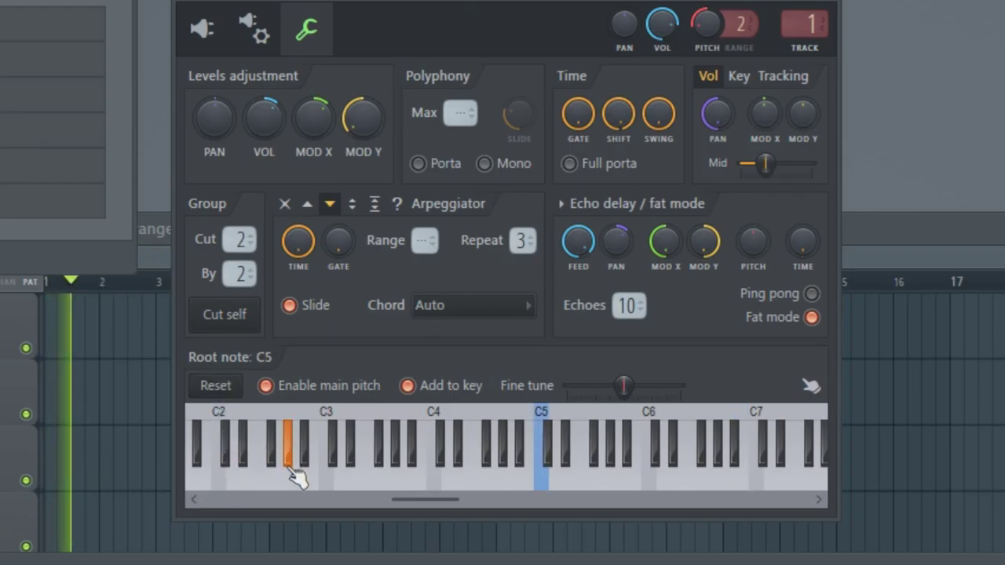
{"action": "right_click", "coordinate": [404, 479]}
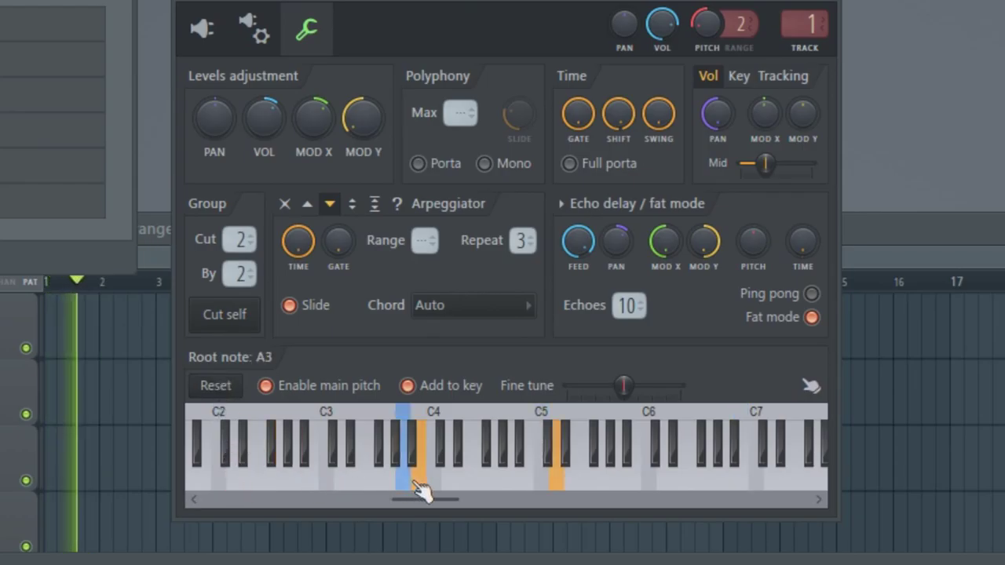
{"action": "right_click", "coordinate": [314, 480]}
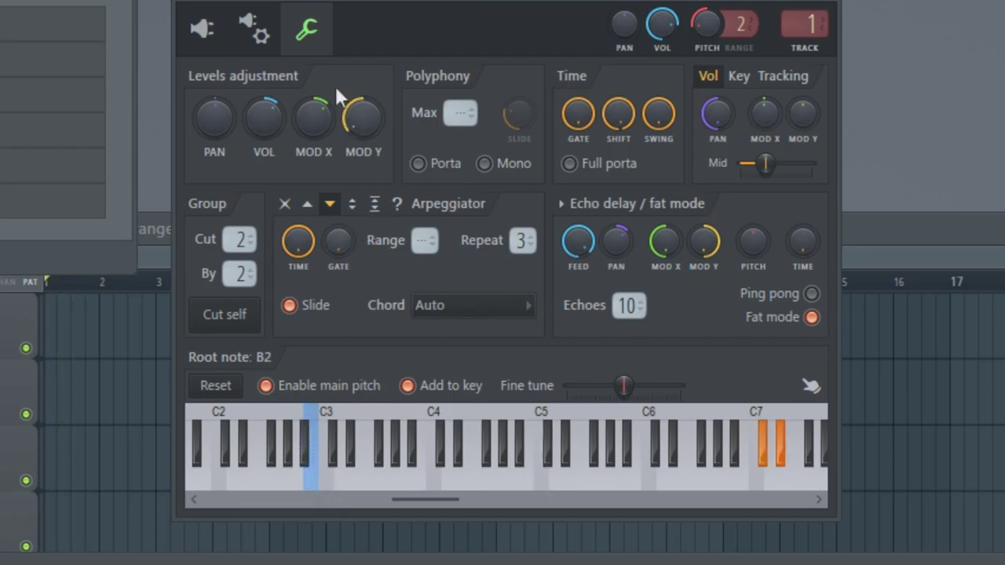
- Return to the synth's image editor and load IMG_20200120_130311 into the first oscillator
{"action": "left_click", "coordinate": [206, 35]}
{"action": "left_click", "coordinate": [251, 34]}
{"action": "left_click", "coordinate": [206, 33]}
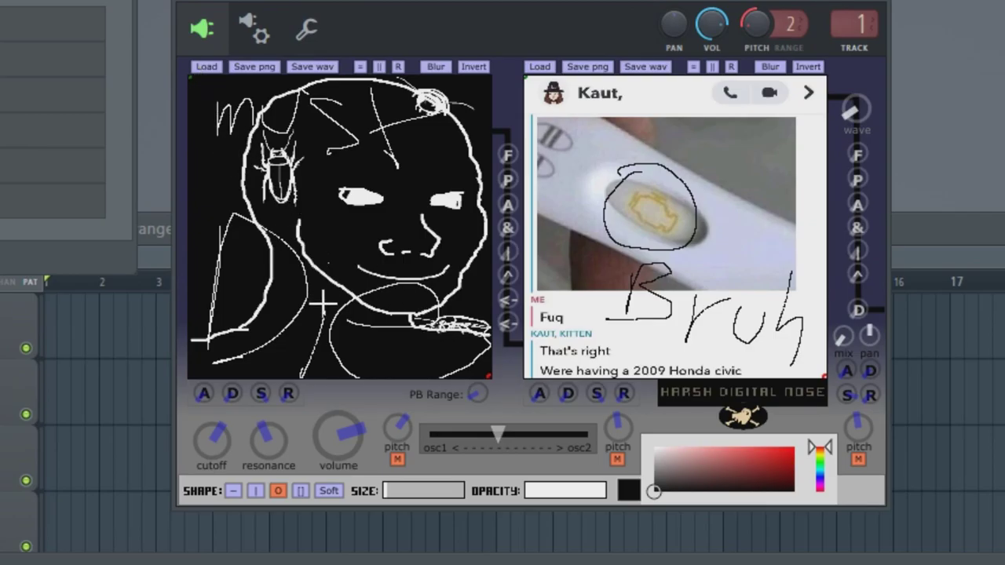
{"action": "left_click", "coordinate": [206, 66]}
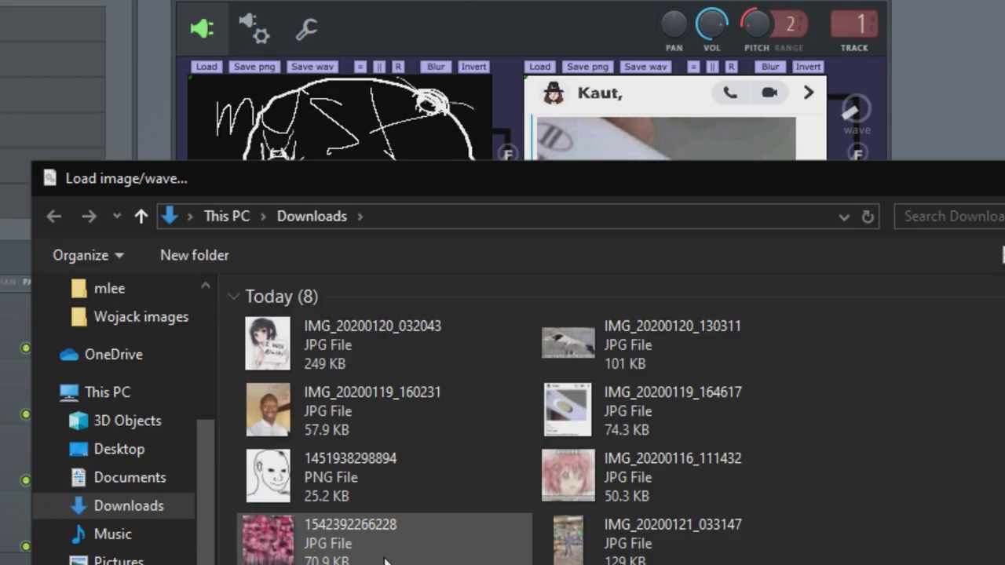
{"action": "double_click", "coordinate": [660, 345]}
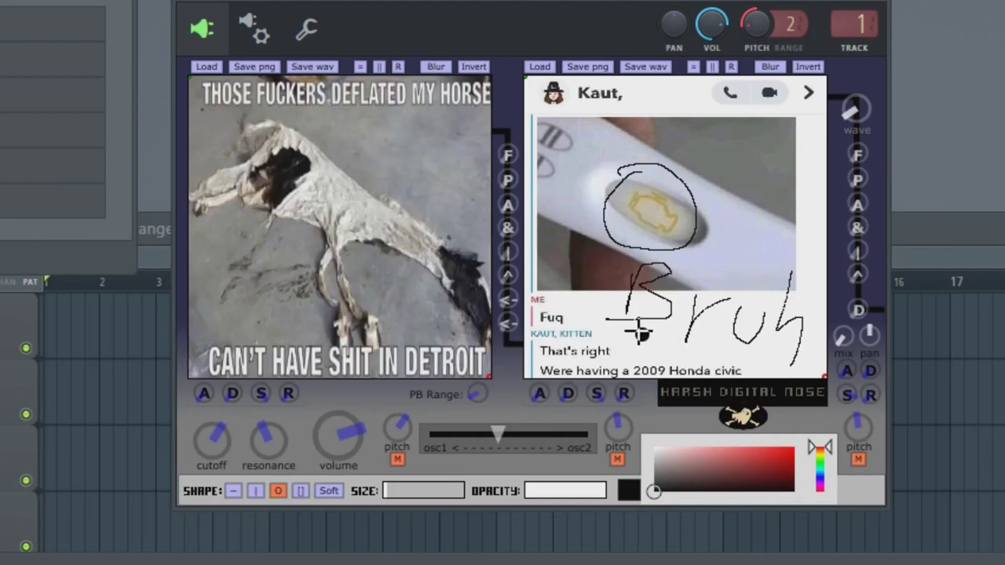
- Load the picture of the grinning man in the MTV cap into the second oscillator and invert its colours
{"action": "left_click", "coordinate": [540, 67]}
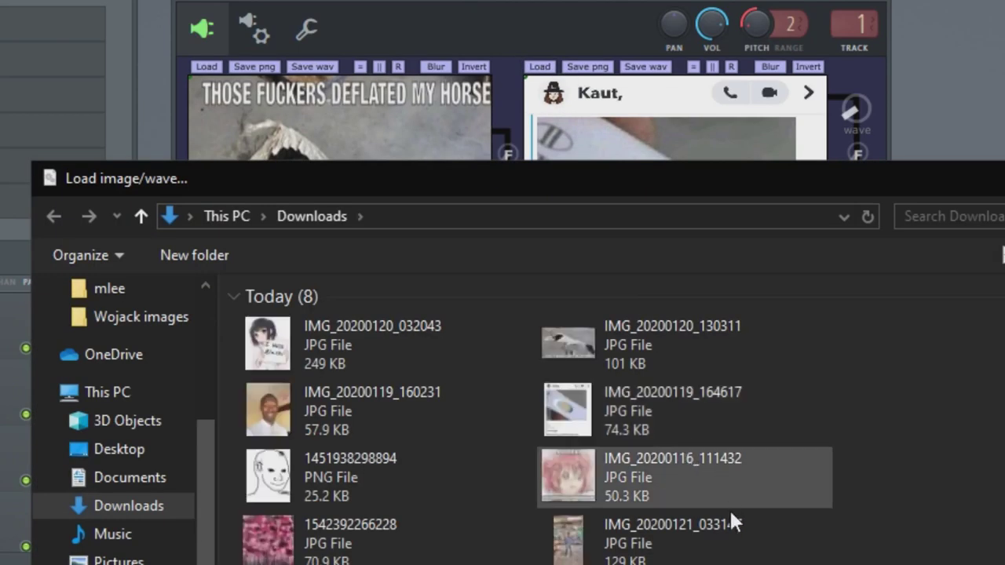
{"action": "scroll", "coordinate": [731, 516], "scroll_direction": "down", "scroll_amount": 6}
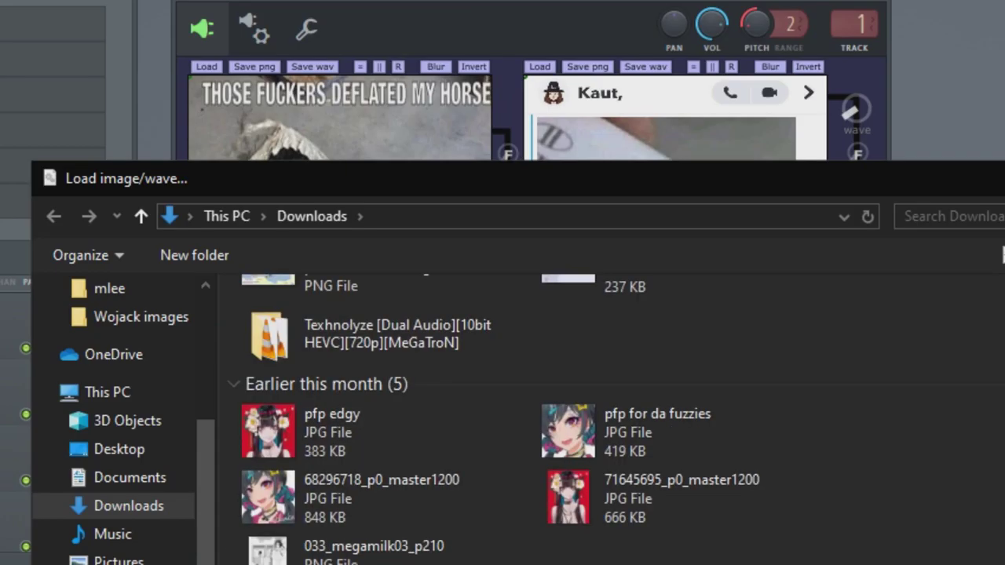
{"action": "scroll", "coordinate": [731, 516], "scroll_direction": "down", "scroll_amount": 3}
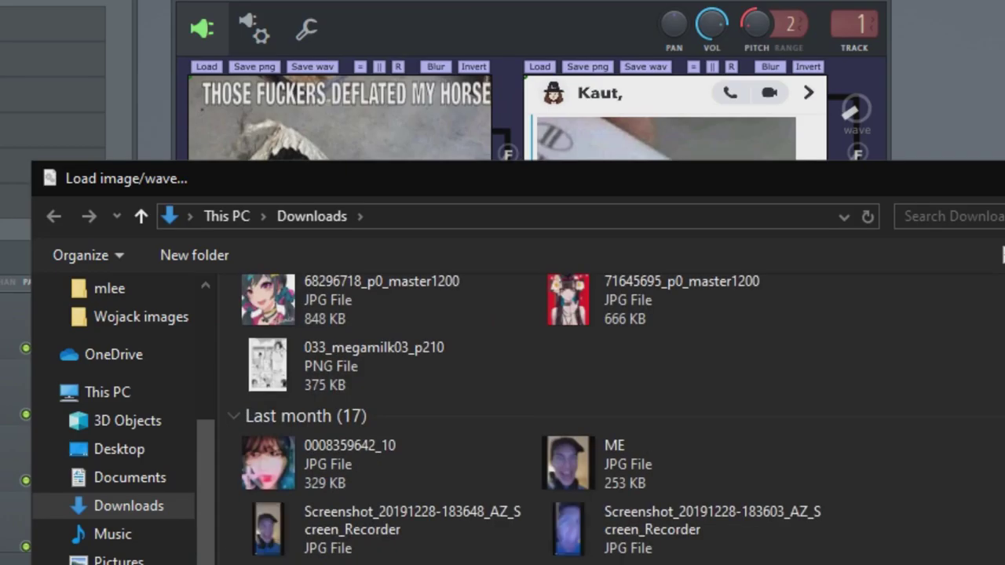
{"action": "scroll", "coordinate": [611, 416], "scroll_direction": "down", "scroll_amount": 3}
{"action": "double_click", "coordinate": [568, 530]}
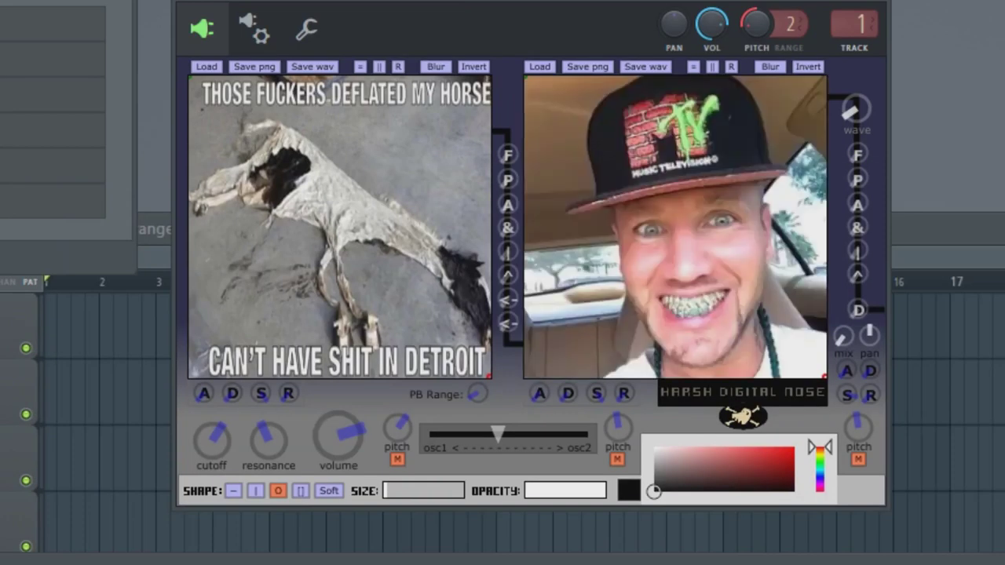
{"action": "left_click", "coordinate": [806, 64]}
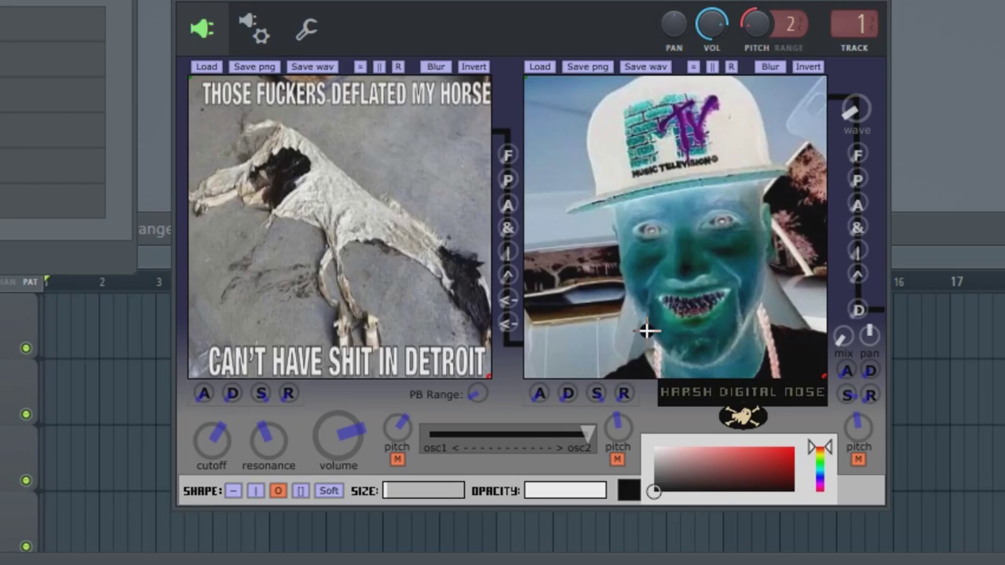
- Paint a black check mark and dot on the second oscillator's inverted portrait, plus white eyes, nose and smile
{"action": "mouse_move", "coordinate": [655, 284]}
{"action": "left_mouse_down"}
{"action": "mouse_move", "coordinate": [603, 355]}
{"action": "mouse_move", "coordinate": [601, 318]}
{"action": "left_mouse_up"}
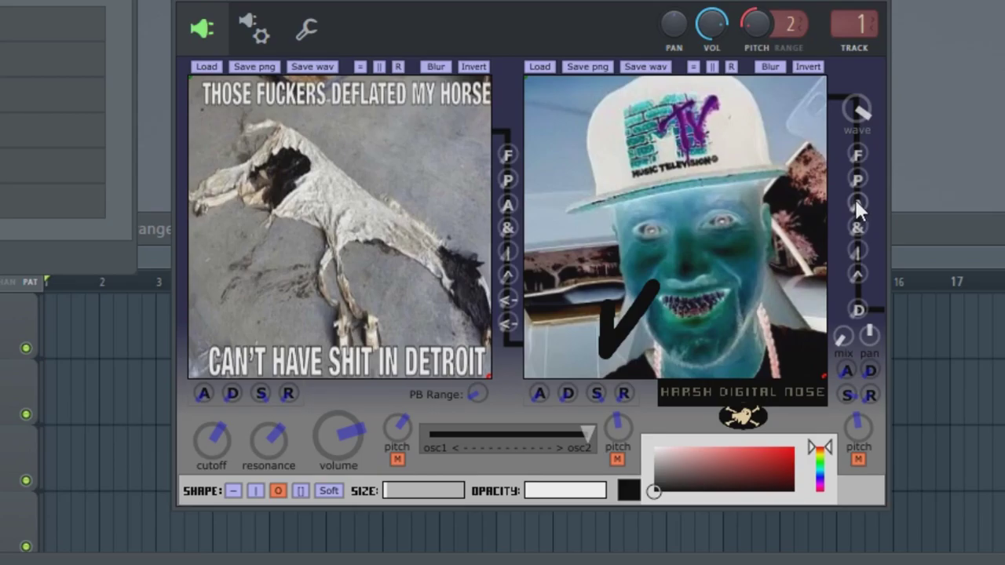
{"action": "left_click", "coordinate": [685, 177]}
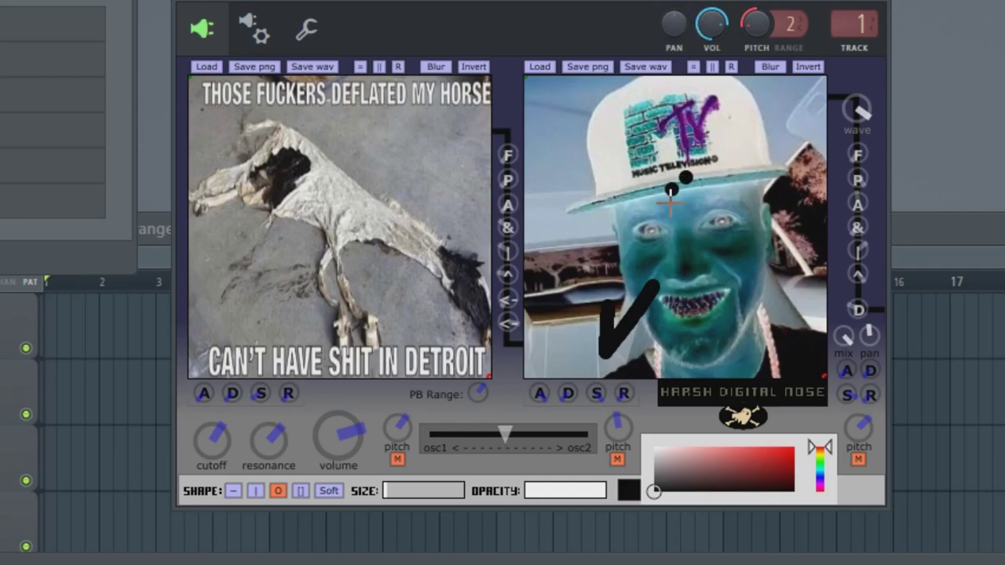
{"action": "left_click", "coordinate": [795, 447]}
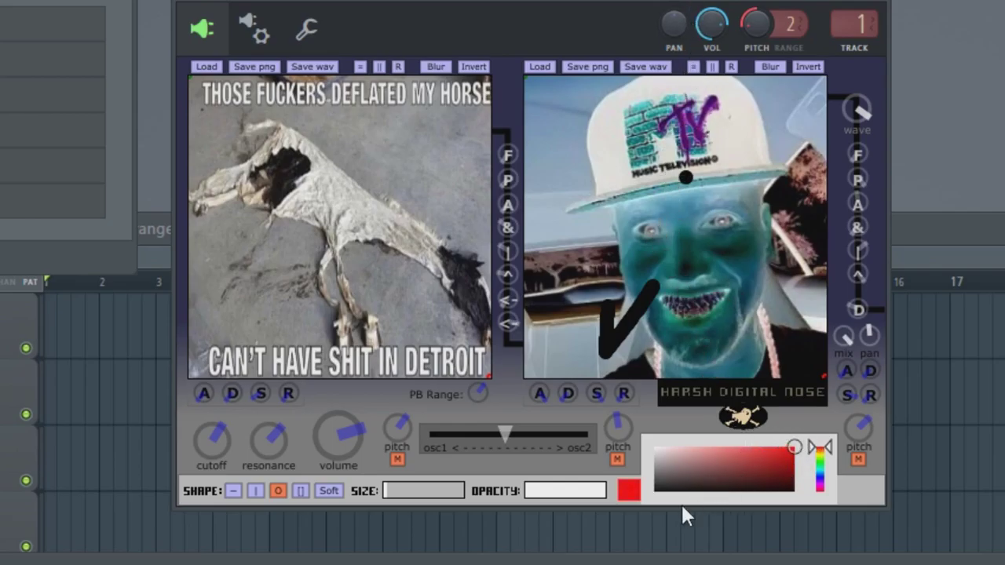
{"action": "left_click", "coordinate": [656, 446]}
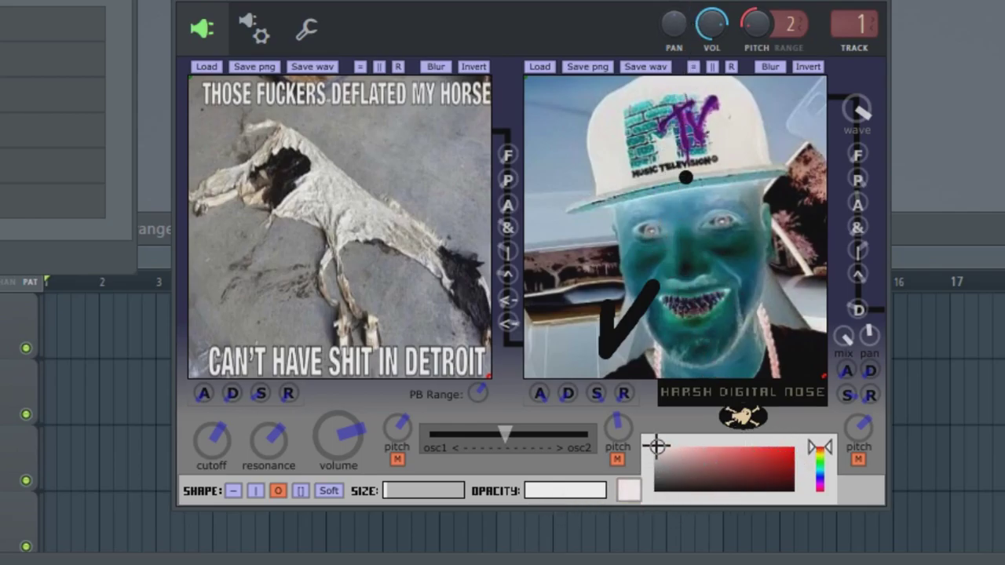
{"action": "left_click", "coordinate": [650, 229]}
{"action": "left_click", "coordinate": [721, 217]}
{"action": "left_click_drag", "start_coordinate": [666, 300], "coordinate": [726, 291]}
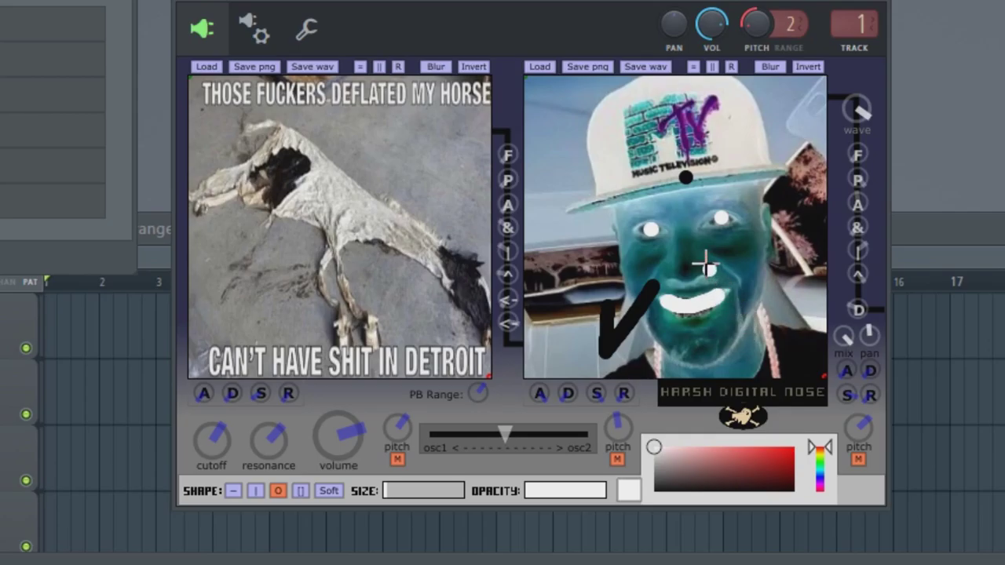
{"action": "mouse_move", "coordinate": [680, 225]}
{"action": "left_mouse_down"}
{"action": "mouse_move", "coordinate": [707, 272]}
{"action": "mouse_move", "coordinate": [682, 277]}
{"action": "left_mouse_up"}
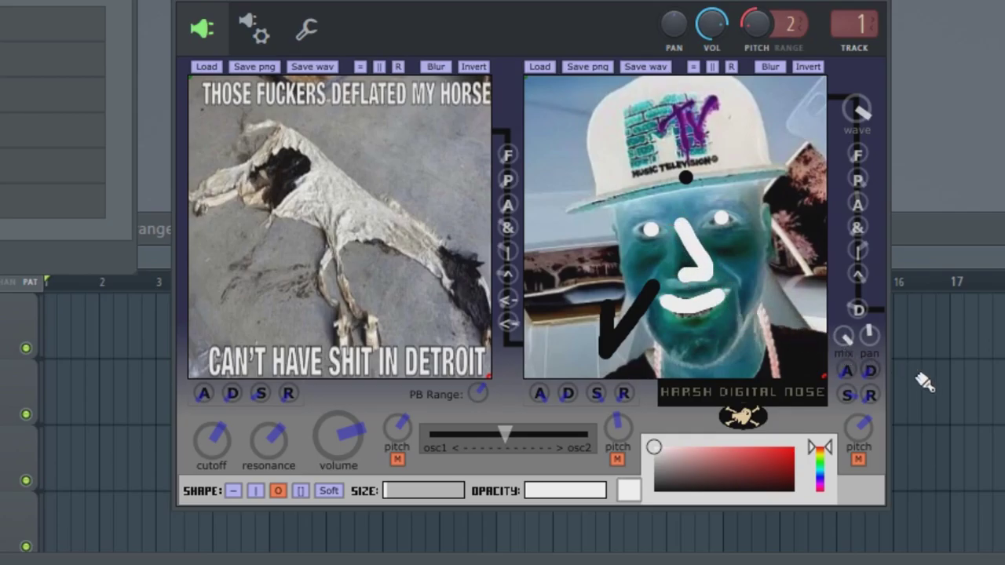
- Paint the letters BRUH in large red strokes across the first oscillator's horse image
{"action": "left_click", "coordinate": [793, 450]}
{"action": "mouse_move", "coordinate": [209, 192]}
{"action": "left_mouse_down"}
{"action": "mouse_move", "coordinate": [221, 116]}
{"action": "mouse_move", "coordinate": [285, 147]}
{"action": "mouse_move", "coordinate": [288, 164]}
{"action": "mouse_move", "coordinate": [223, 179]}
{"action": "left_mouse_up"}
{"action": "mouse_move", "coordinate": [346, 170]}
{"action": "left_mouse_down"}
{"action": "mouse_move", "coordinate": [337, 251]}
{"action": "mouse_move", "coordinate": [403, 110]}
{"action": "mouse_move", "coordinate": [453, 156]}
{"action": "left_mouse_up"}
{"action": "mouse_move", "coordinate": [408, 210]}
{"action": "left_mouse_down"}
{"action": "mouse_move", "coordinate": [401, 267]}
{"action": "mouse_move", "coordinate": [475, 308]}
{"action": "mouse_move", "coordinate": [485, 161]}
{"action": "left_mouse_up"}
{"action": "left_click_drag", "start_coordinate": [256, 242], "coordinate": [224, 358]}
{"action": "left_click_drag", "start_coordinate": [322, 263], "coordinate": [321, 363]}
{"action": "left_click", "coordinate": [259, 305]}
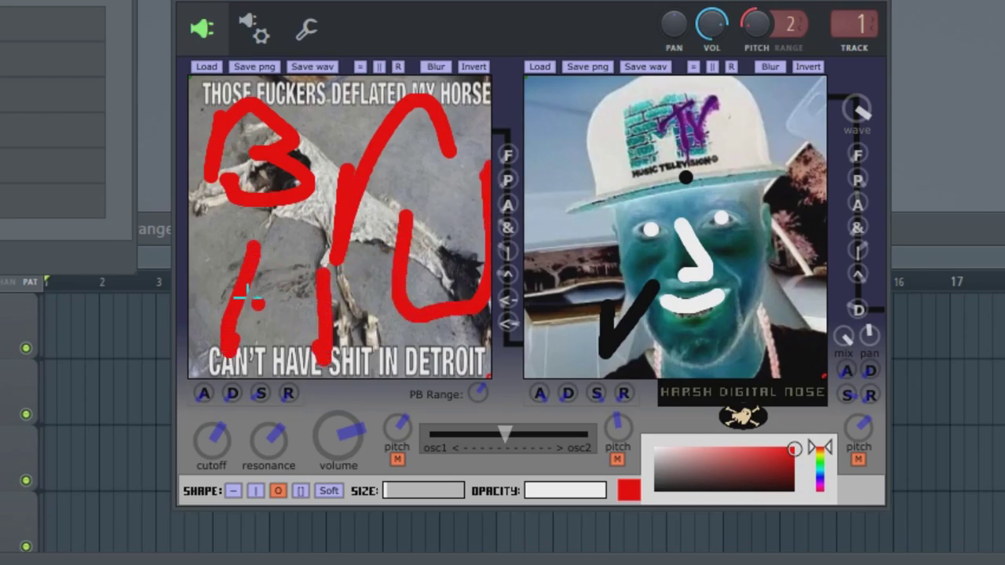
{"action": "left_click_drag", "start_coordinate": [232, 305], "coordinate": [316, 310]}
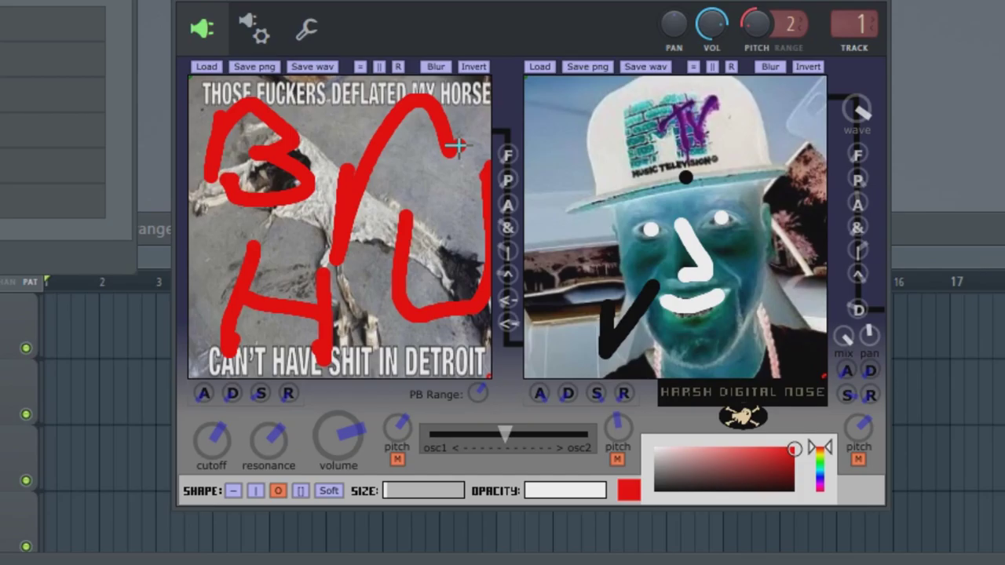
- Shift the oscillator mix fully to osc2 and lower the channel volume
{"action": "left_click_drag", "start_coordinate": [505, 435], "coordinate": [634, 443]}
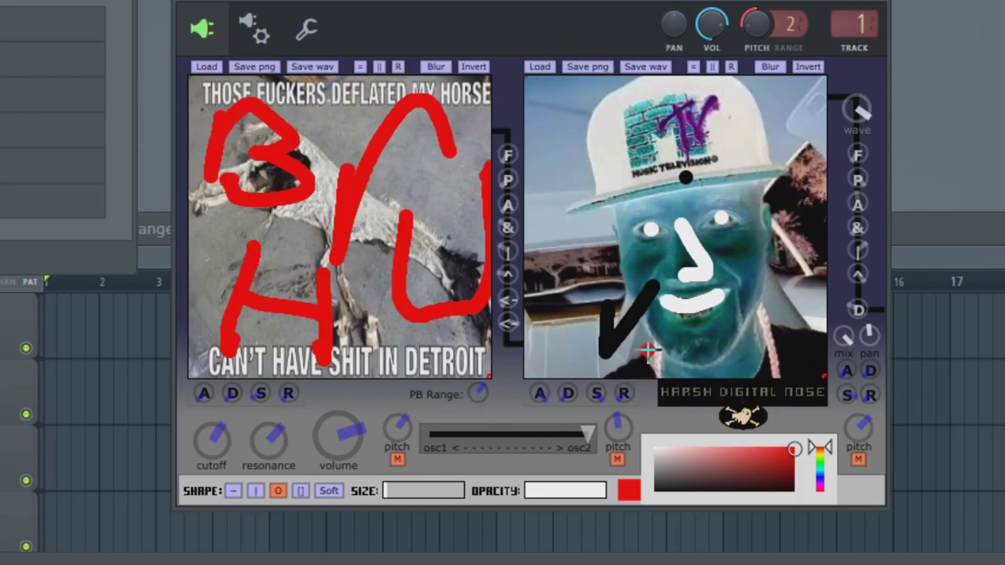
{"action": "left_click_drag", "start_coordinate": [685, 26], "coordinate": [715, 39]}
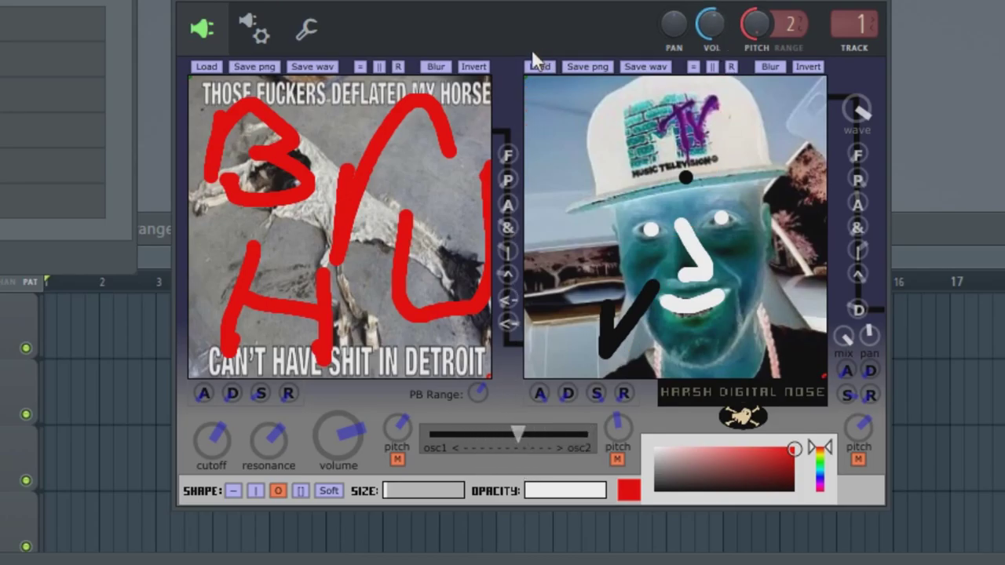
{"action": "left_click_drag", "start_coordinate": [532, 49], "coordinate": [530, 54]}
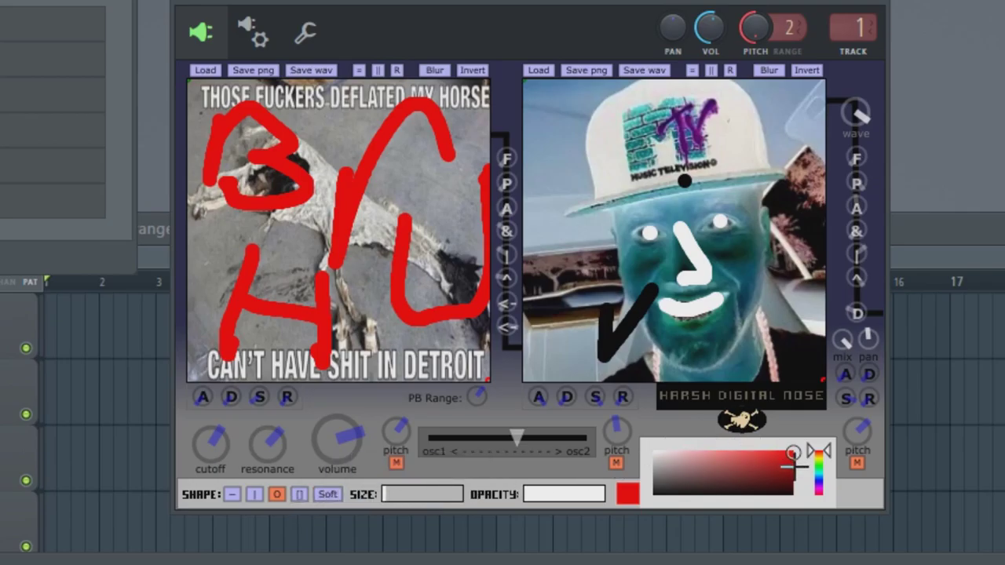
- Load the close-up face picture from the Downloads folder into the first oscillator
{"action": "left_click", "coordinate": [207, 73]}
{"action": "scroll", "coordinate": [377, 495], "scroll_direction": "down", "scroll_amount": 5}
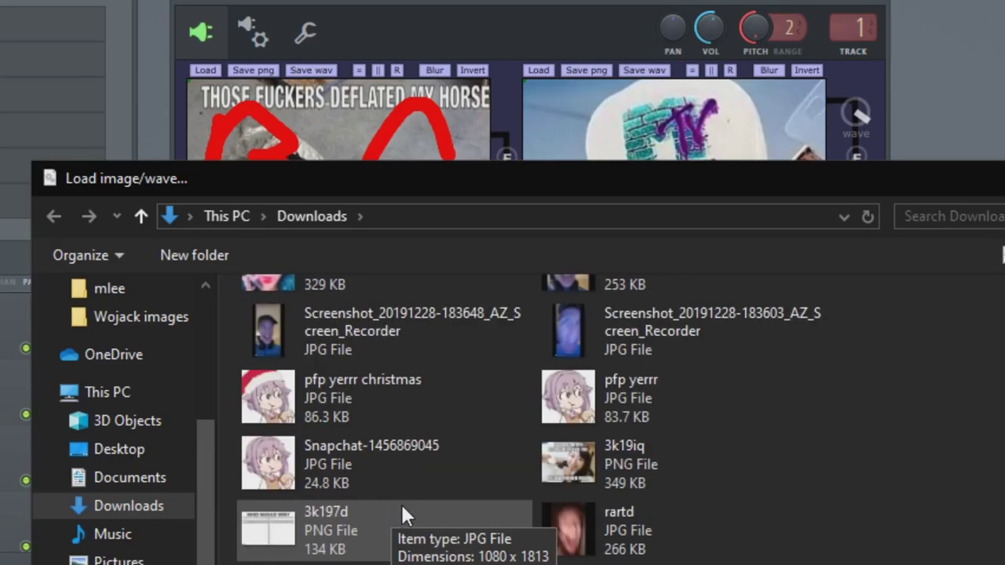
{"action": "scroll", "coordinate": [429, 503], "scroll_direction": "down", "scroll_amount": 5}
{"action": "double_click", "coordinate": [639, 405]}
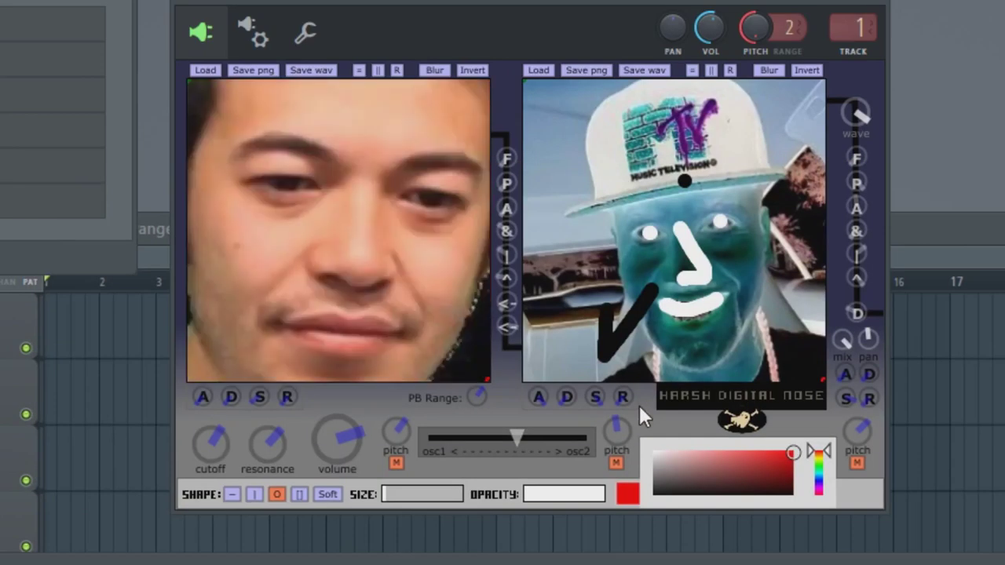
- Paint over the eyes, eyebrows, nose and mouth of the first oscillator's face in black
{"action": "left_click", "coordinate": [653, 495]}
{"action": "left_click", "coordinate": [298, 216]}
{"action": "key", "text": "ctrl+z"}
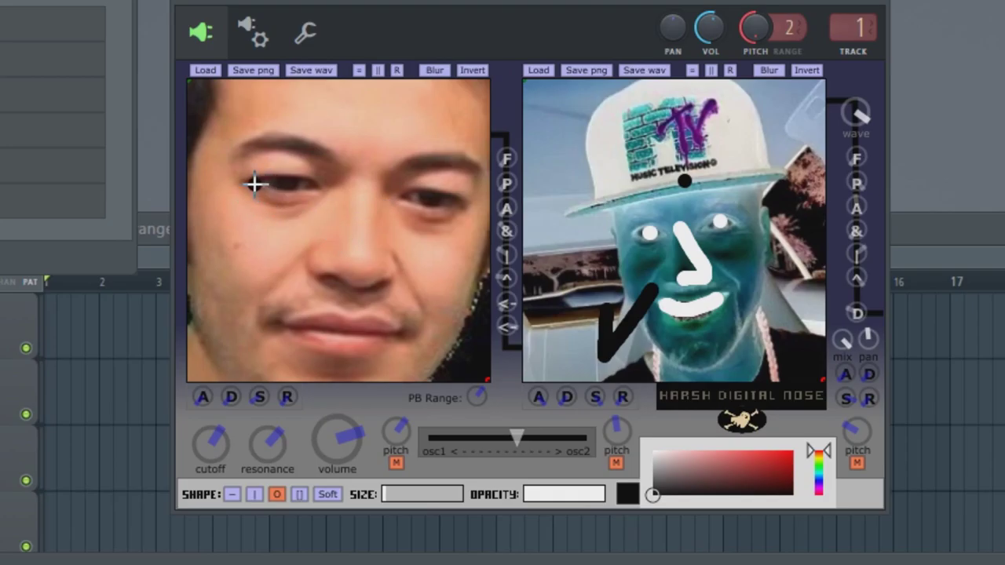
{"action": "mouse_move", "coordinate": [252, 184]}
{"action": "left_mouse_down"}
{"action": "mouse_move", "coordinate": [312, 187]}
{"action": "mouse_move", "coordinate": [262, 179]}
{"action": "left_mouse_up"}
{"action": "mouse_move", "coordinate": [245, 146]}
{"action": "left_mouse_down"}
{"action": "mouse_move", "coordinate": [267, 141]}
{"action": "mouse_move", "coordinate": [324, 160]}
{"action": "left_mouse_up"}
{"action": "mouse_move", "coordinate": [404, 169]}
{"action": "left_mouse_down"}
{"action": "mouse_move", "coordinate": [452, 157]}
{"action": "mouse_move", "coordinate": [482, 164]}
{"action": "left_mouse_up"}
{"action": "mouse_move", "coordinate": [417, 197]}
{"action": "left_mouse_down"}
{"action": "mouse_move", "coordinate": [461, 200]}
{"action": "mouse_move", "coordinate": [410, 195]}
{"action": "mouse_move", "coordinate": [473, 215]}
{"action": "left_mouse_up"}
{"action": "left_click", "coordinate": [362, 202]}
{"action": "mouse_move", "coordinate": [366, 169]}
{"action": "left_mouse_down"}
{"action": "mouse_move", "coordinate": [388, 267]}
{"action": "mouse_move", "coordinate": [330, 281]}
{"action": "left_mouse_up"}
{"action": "left_click_drag", "start_coordinate": [281, 322], "coordinate": [397, 330]}
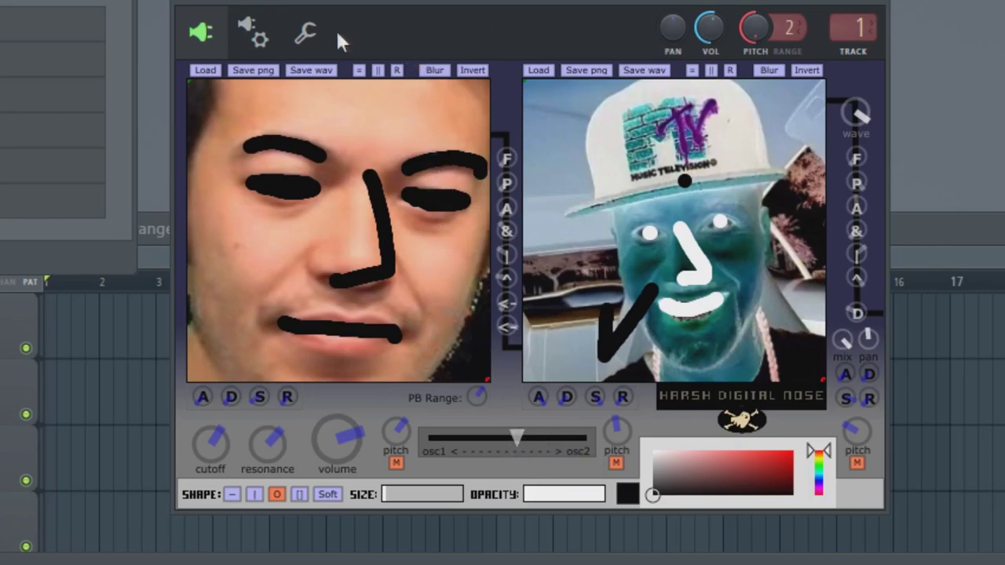
- Show the root note settings, audition a key, try several keys as the root and settle on D5
{"action": "left_click", "coordinate": [305, 31]}
{"action": "left_click", "coordinate": [613, 485]}
{"action": "right_click", "coordinate": [623, 476]}
{"action": "right_click", "coordinate": [594, 480]}
{"action": "right_click", "coordinate": [545, 479]}
{"action": "right_click", "coordinate": [783, 477]}
{"action": "right_click", "coordinate": [734, 479]}
{"action": "right_click", "coordinate": [749, 480]}
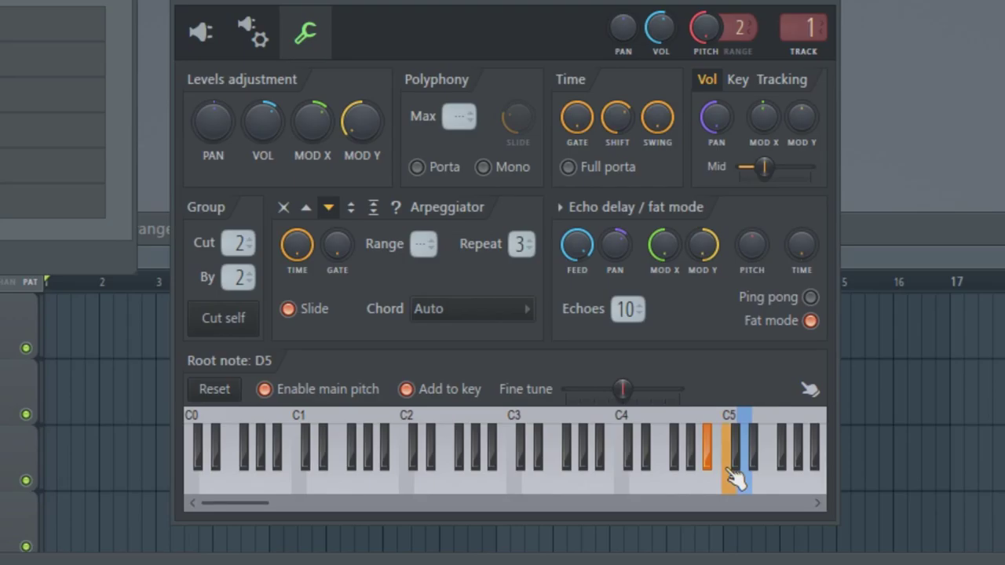
- Return to the synth's image editor, shift the oscillator mix fully to osc1 and set the resonance to its midpoint
{"action": "left_click", "coordinate": [199, 31]}
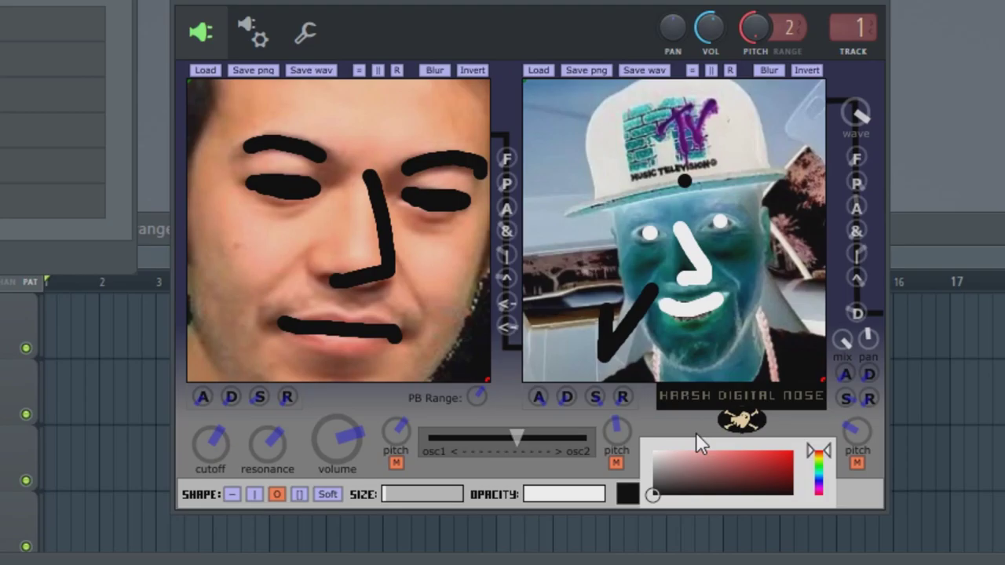
{"action": "left_click_drag", "start_coordinate": [514, 439], "coordinate": [324, 450]}
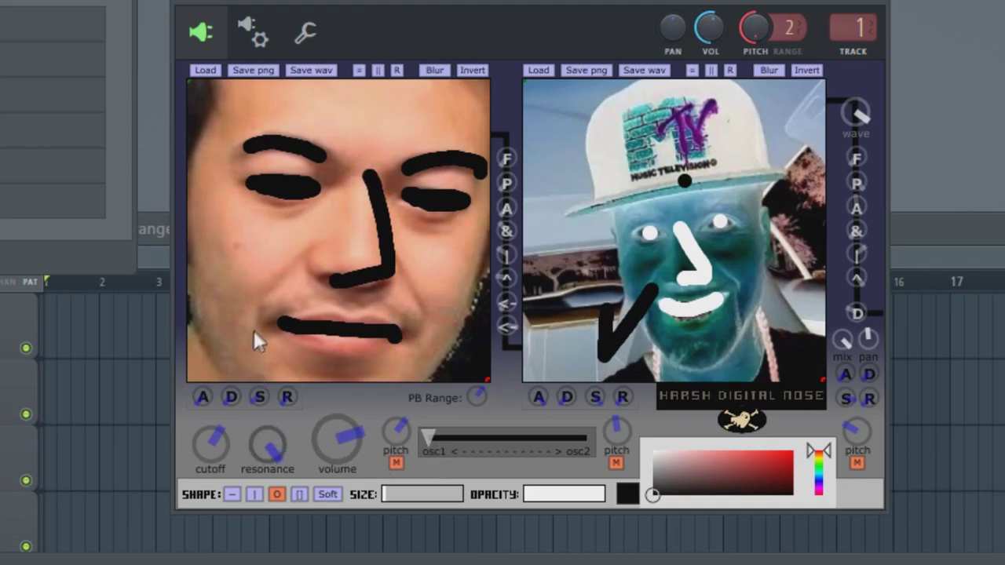
{"action": "left_click_drag", "start_coordinate": [262, 439], "coordinate": [259, 479]}
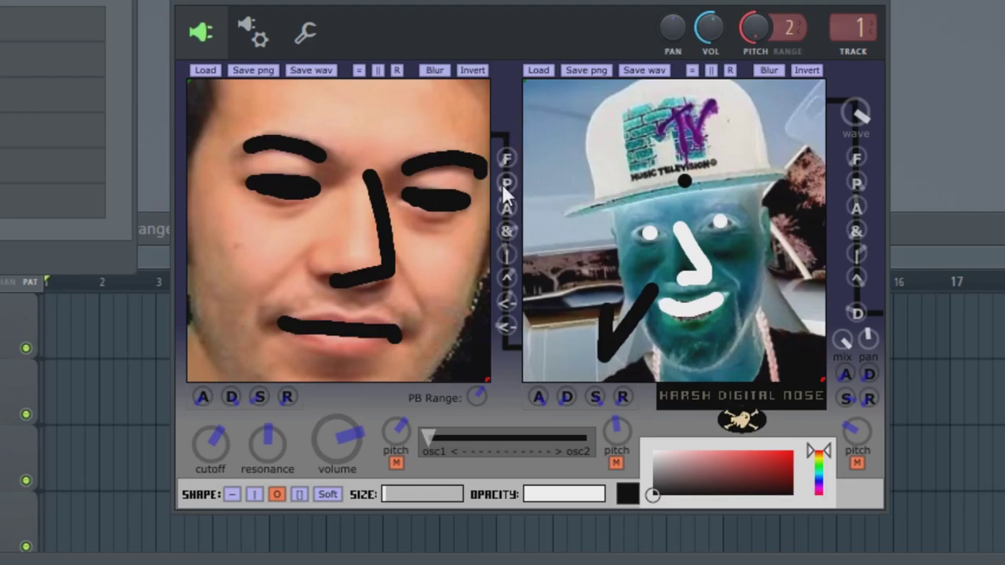
{"action": "left_click", "coordinate": [469, 167]}
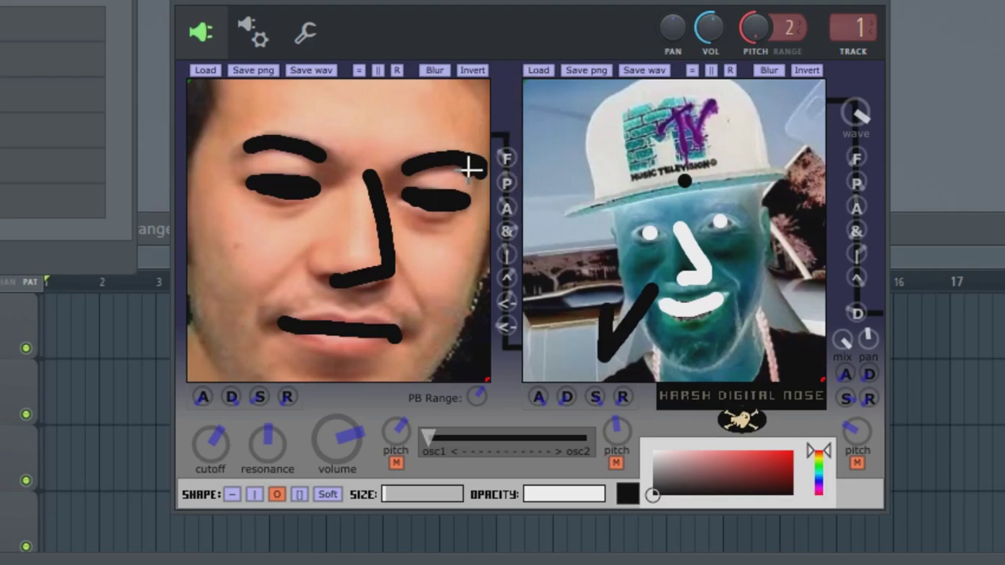